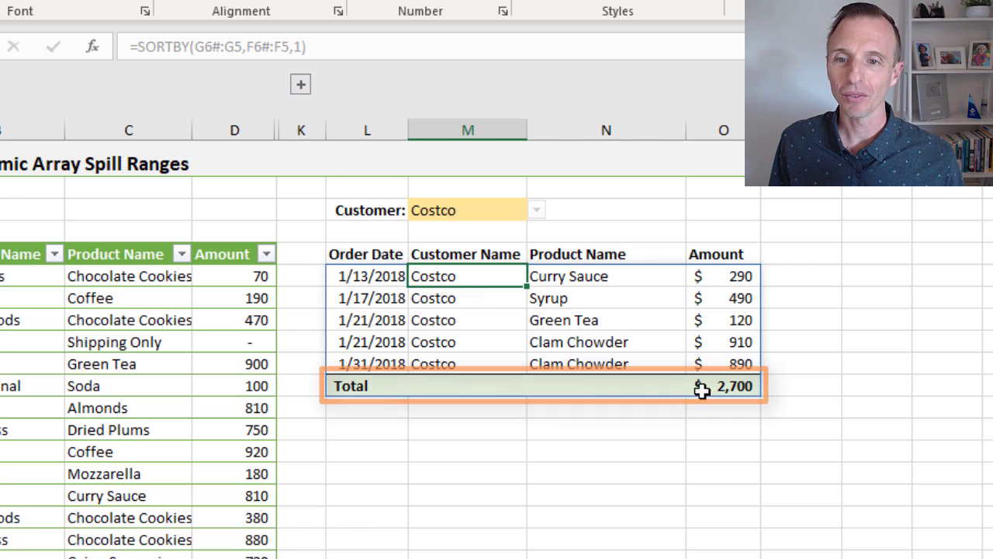
# Set the customer filter in M3 to Food 4 Less and select the Total row cell M17
pyautogui.click(538, 216)
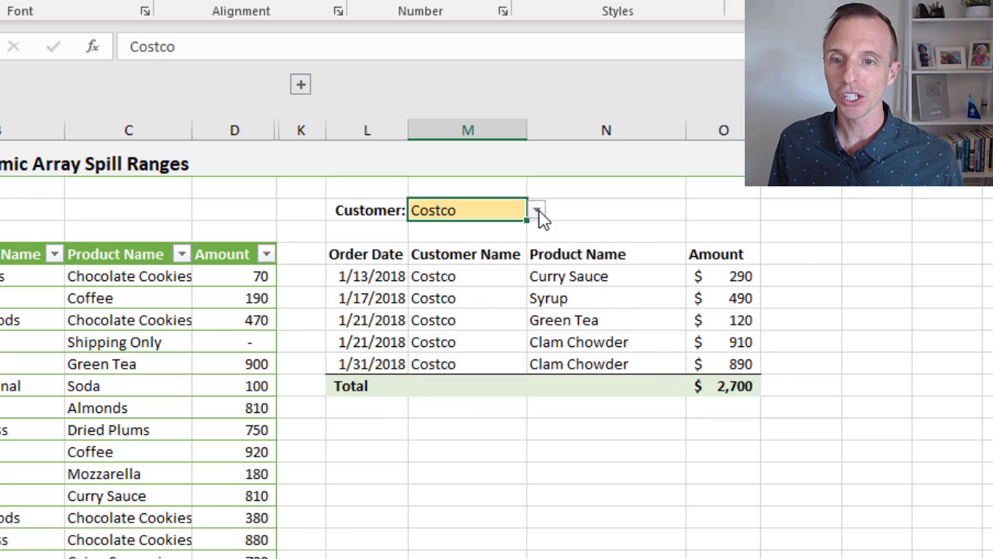
pyautogui.click(537, 210)
pyautogui.click(492, 241)
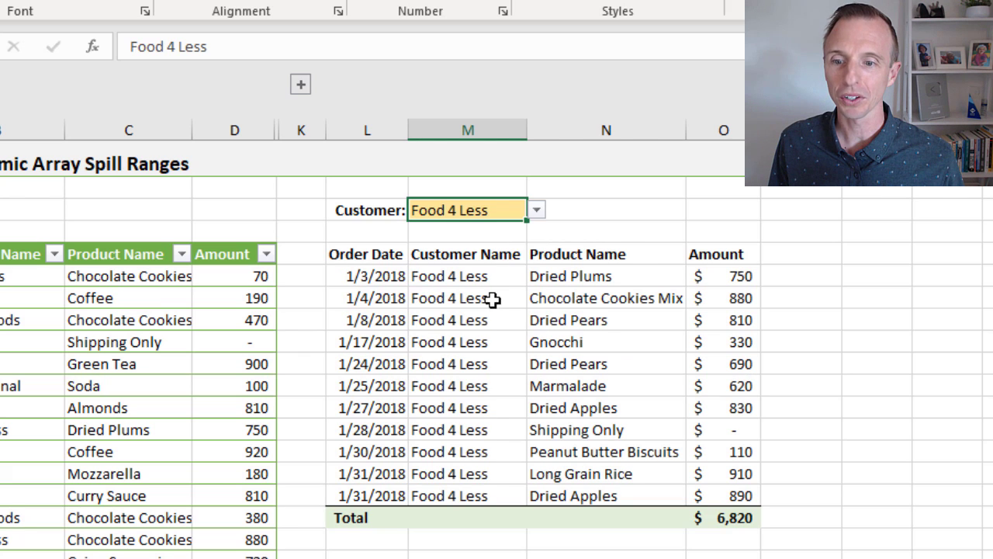
pyautogui.click(411, 515)
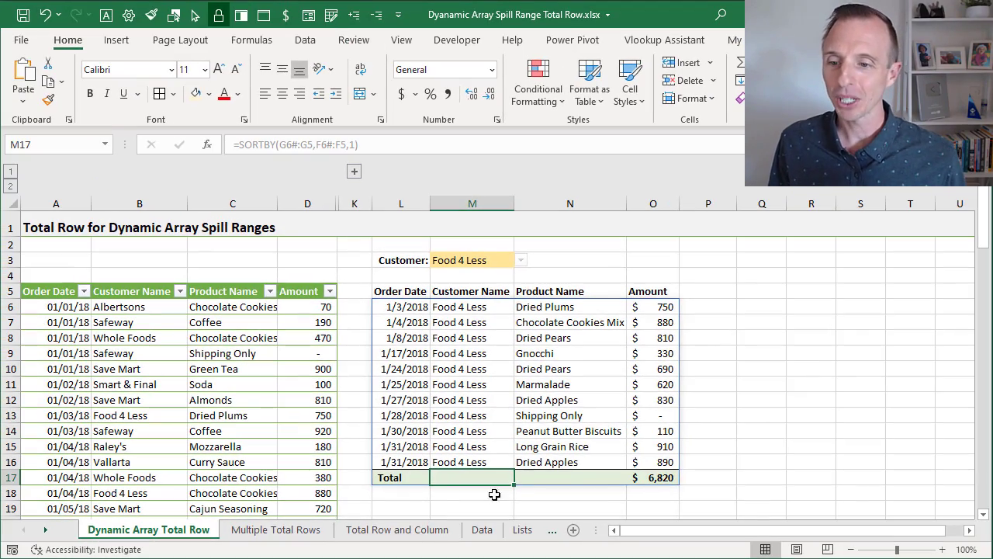
# View the Multiple Total Rows and Total Row and Column sheets, and return to the Dynamic Array Total Row sheet
pyautogui.click(303, 534)
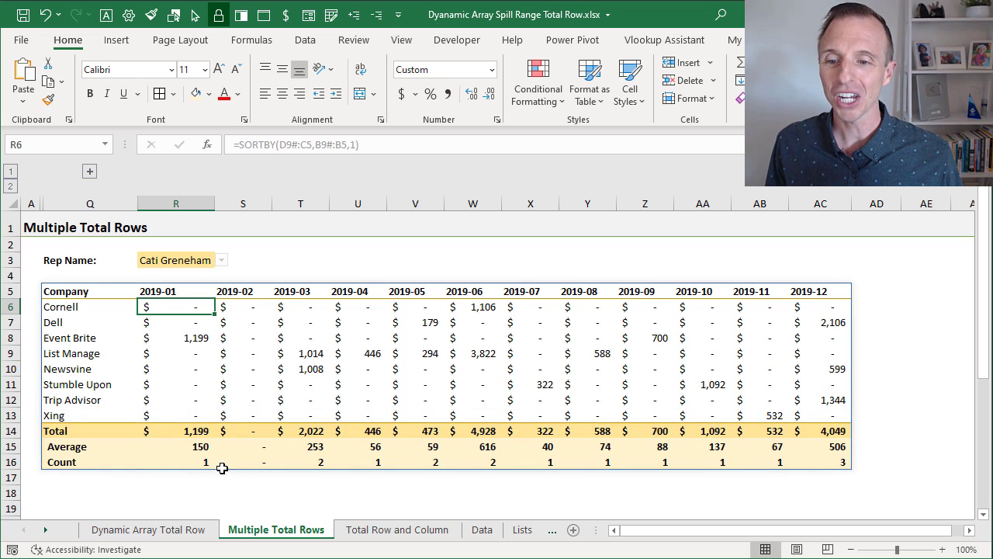
pyautogui.click(369, 532)
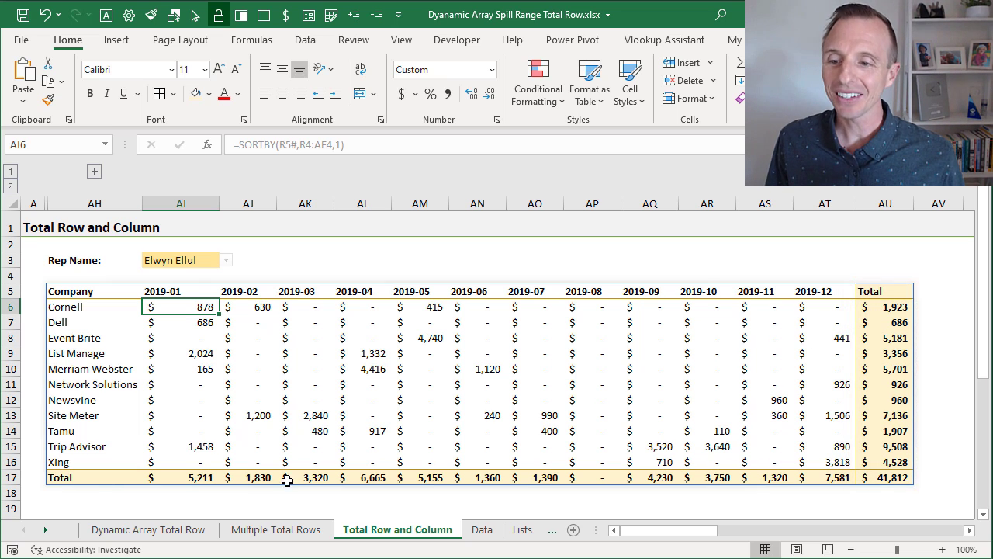
pyautogui.click(205, 531)
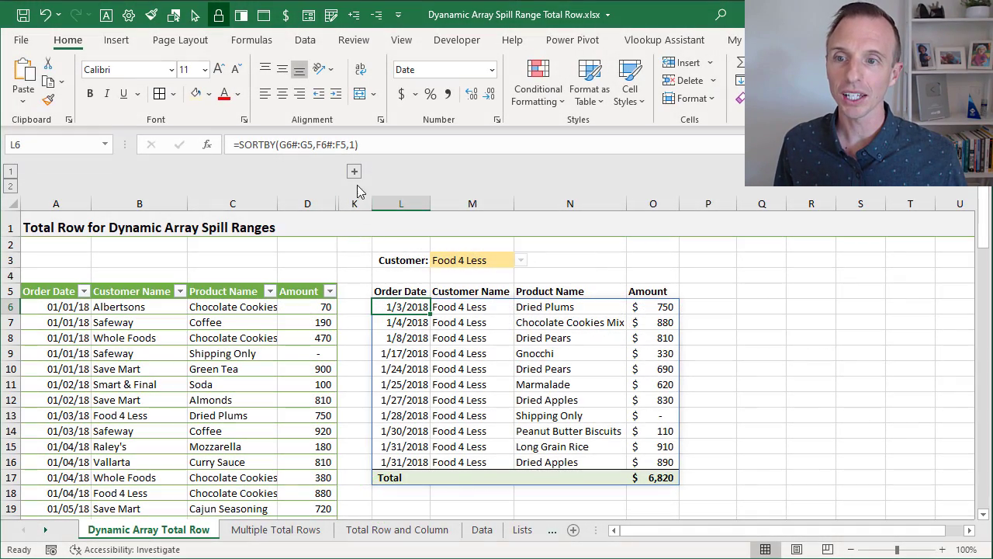
# Expand the grouped helper columns E to J and review the FILTER formula in G6 without changing it
pyautogui.click(354, 171)
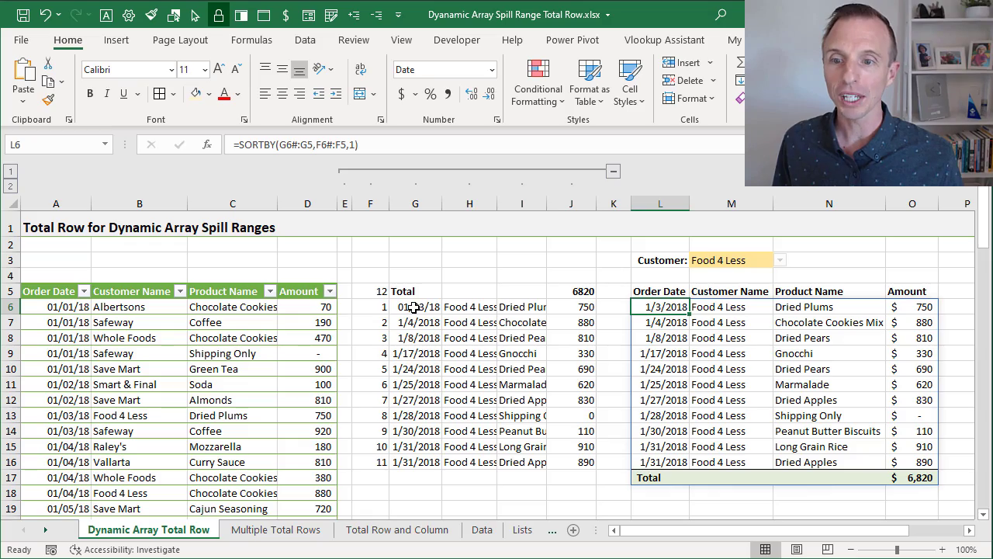
pyautogui.click(417, 309)
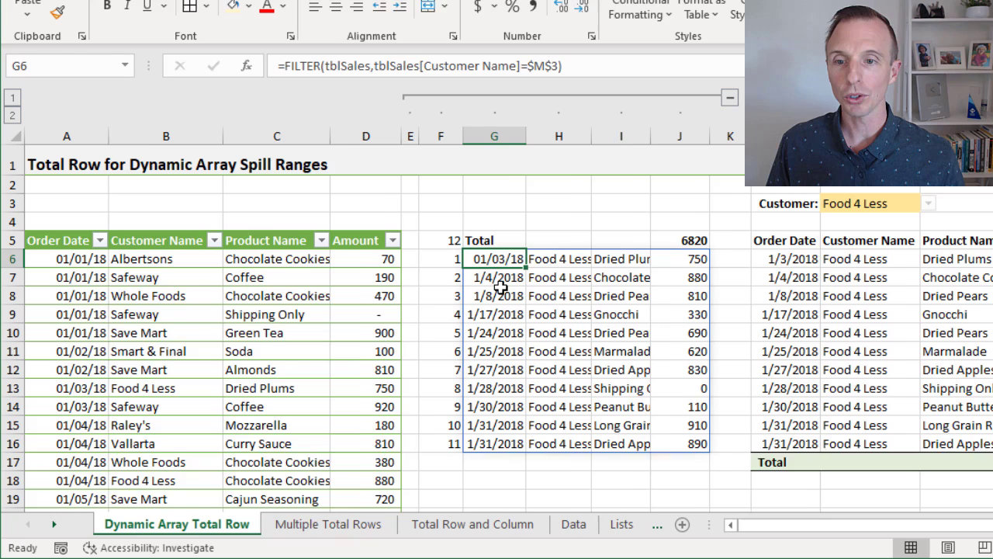
pyautogui.press('F2')
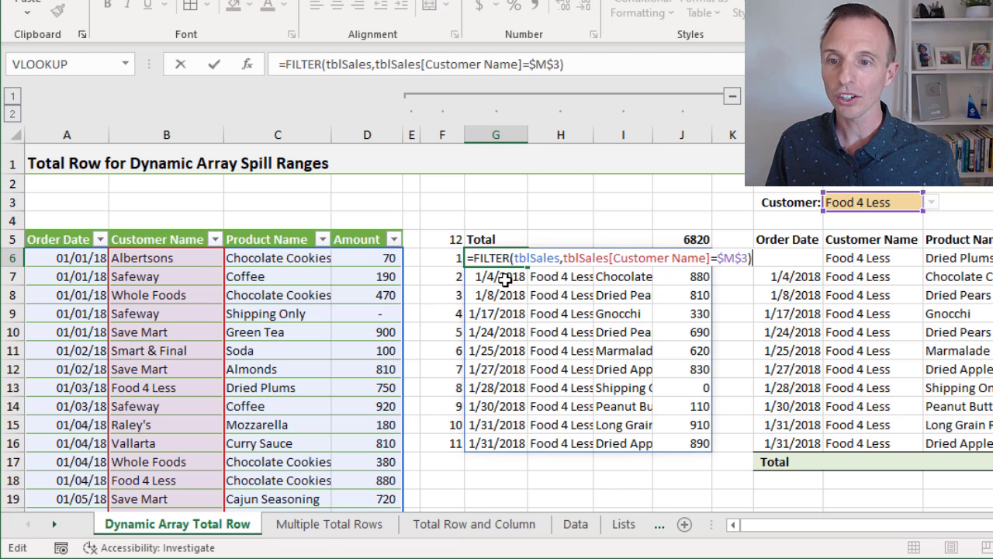
pyautogui.hotkey('ctrl', 'Return')
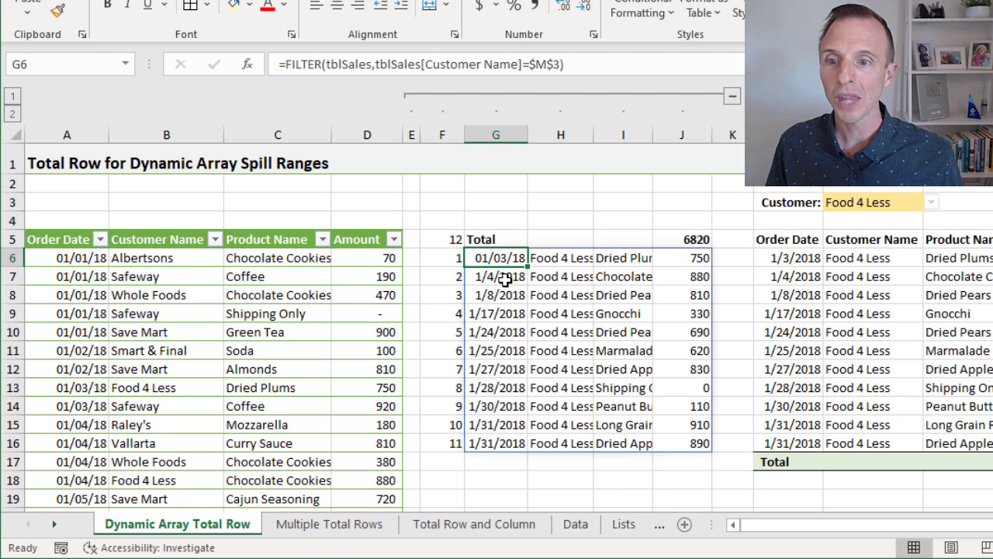
# Check the content of the Total label cell G5 above the filtered spill range
pyautogui.click(504, 240)
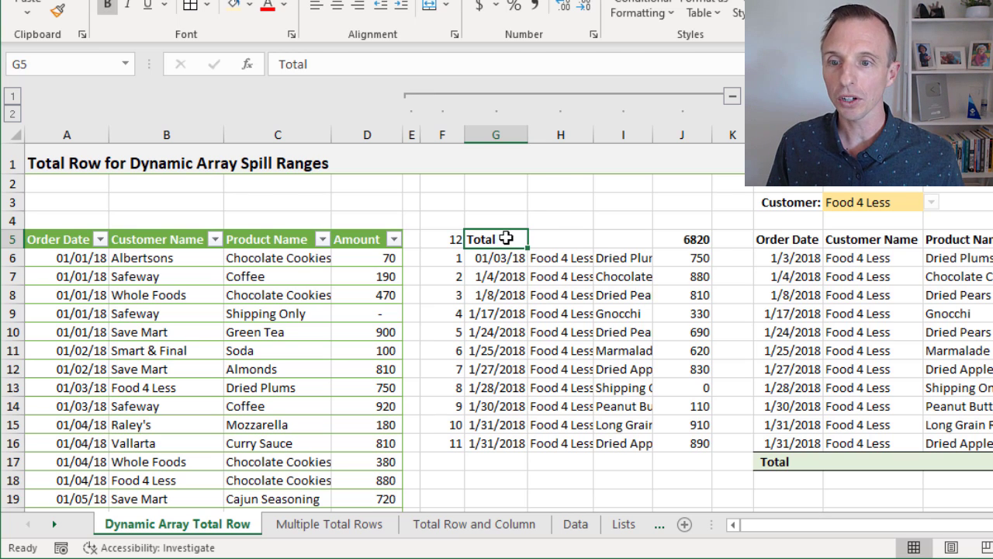
pyautogui.doubleClick(508, 239)
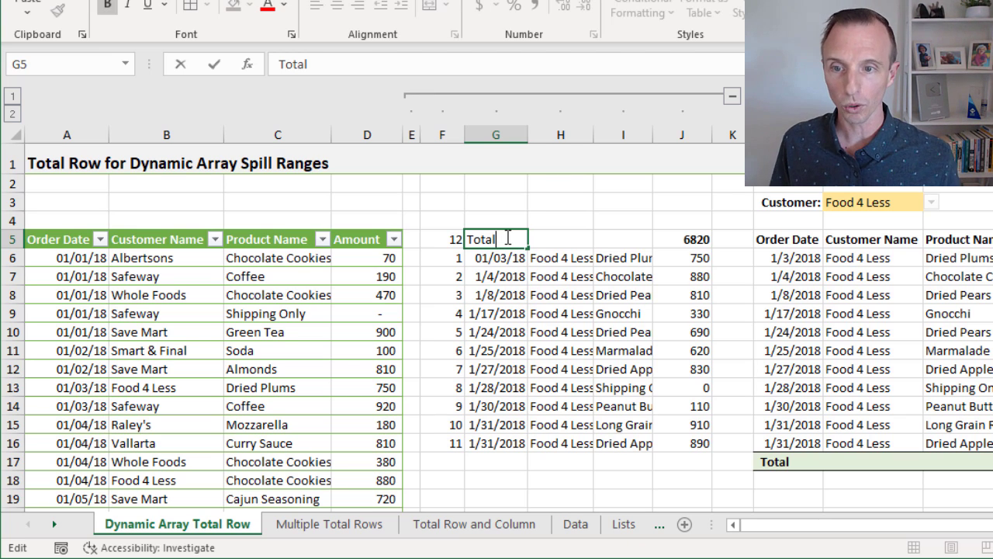
pyautogui.hotkey('ctrl', 'Return')
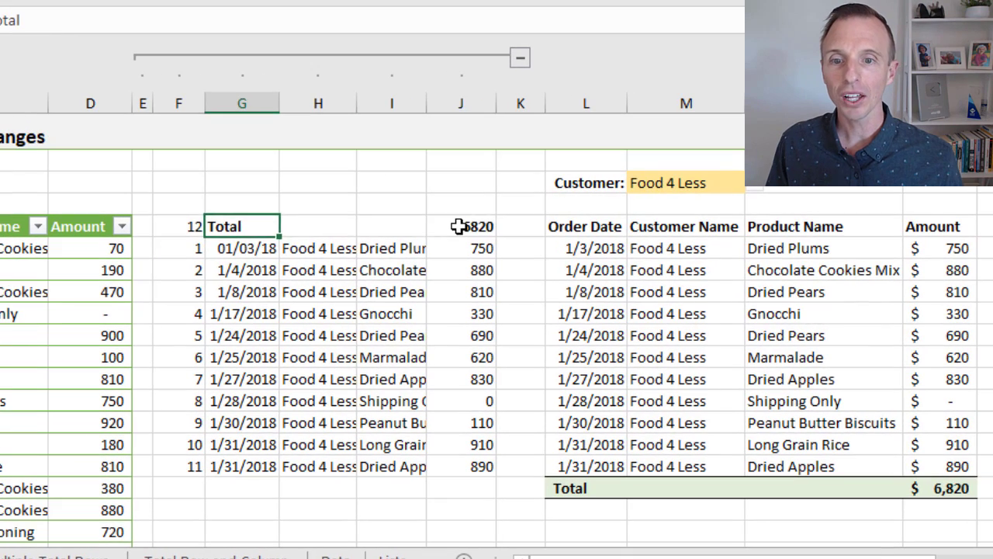
# Examine the SUM and INDEX formula in J5, evaluate its column number argument, and leave the formula unchanged
pyautogui.click(675, 239)
pyautogui.press('F2')
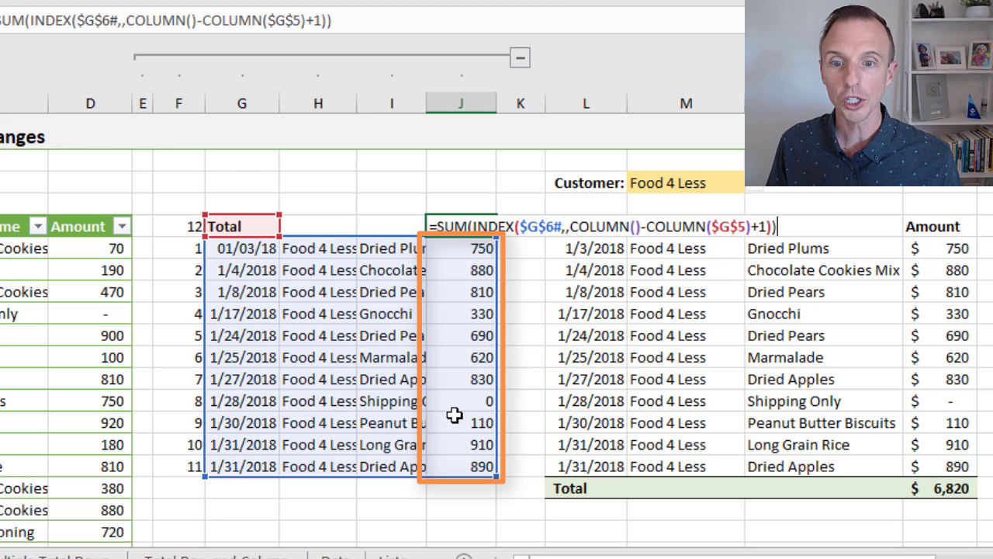
pyautogui.click(517, 225)
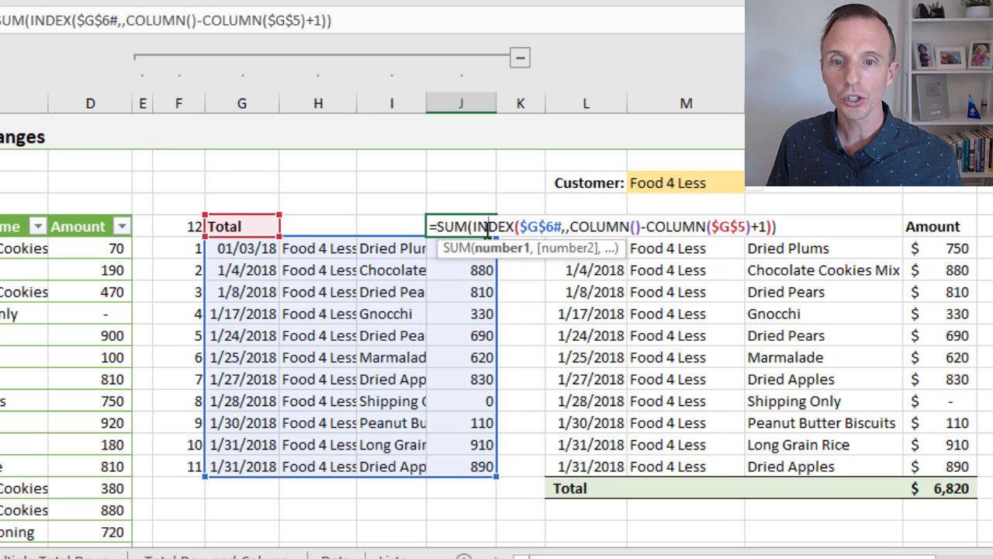
pyautogui.click(528, 225)
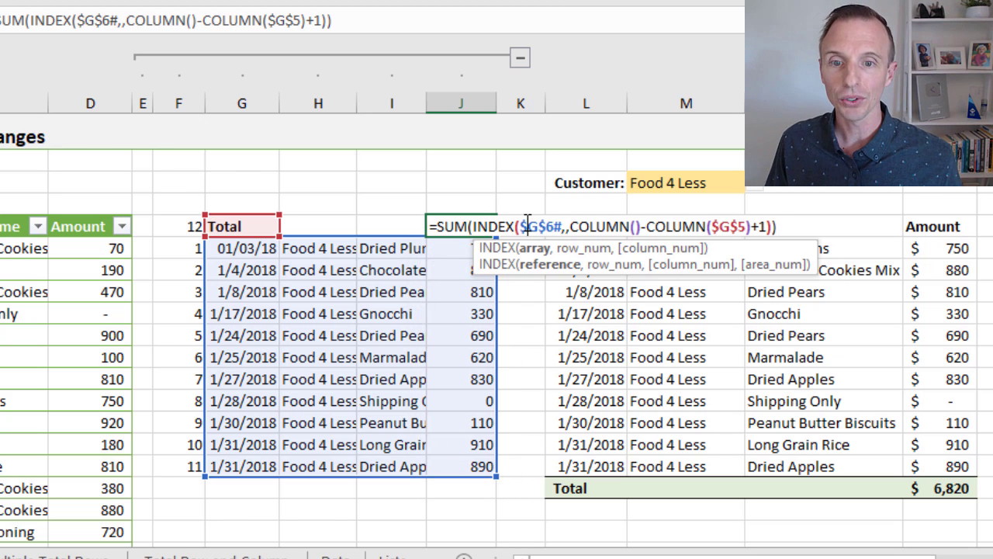
pyautogui.click(570, 225)
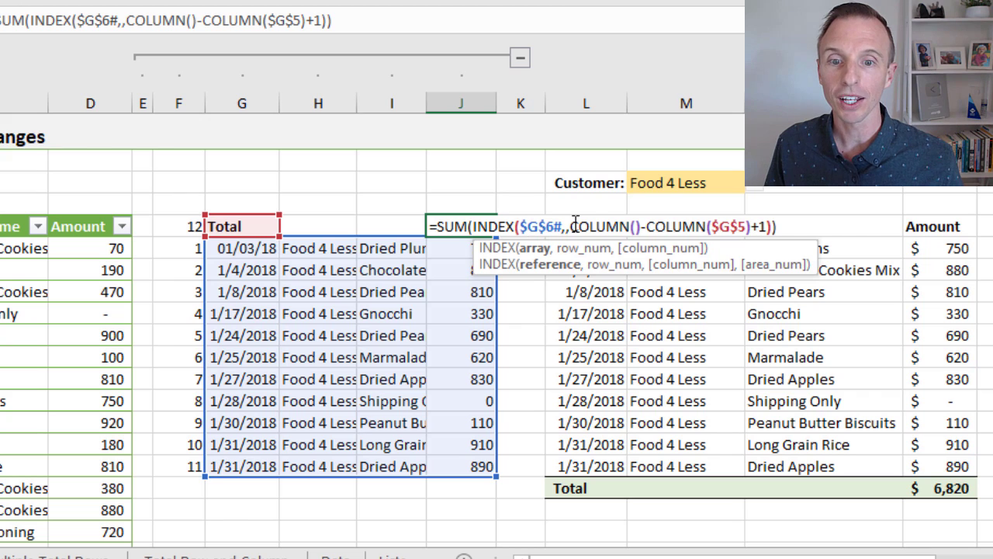
pyautogui.write(',')
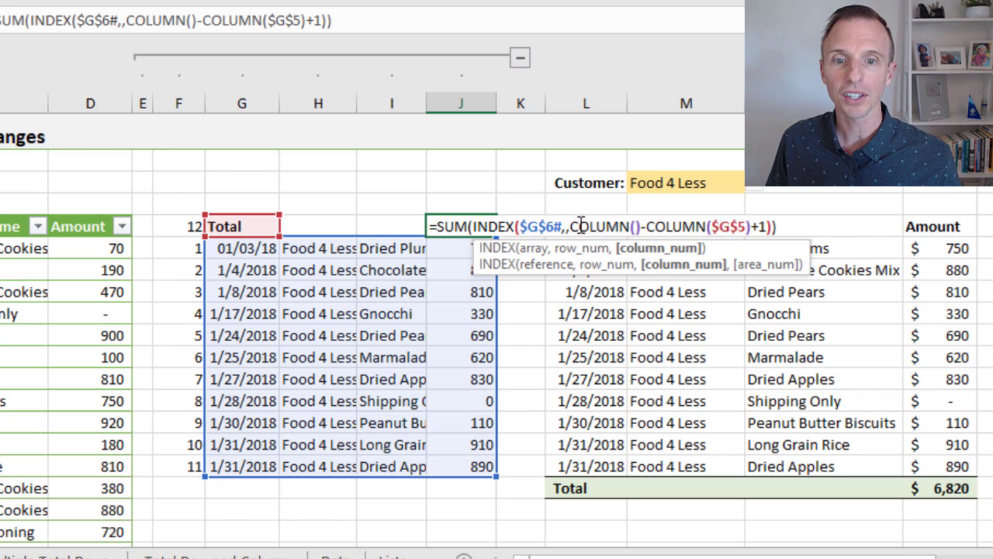
pyautogui.click(652, 248)
pyautogui.press('F9')
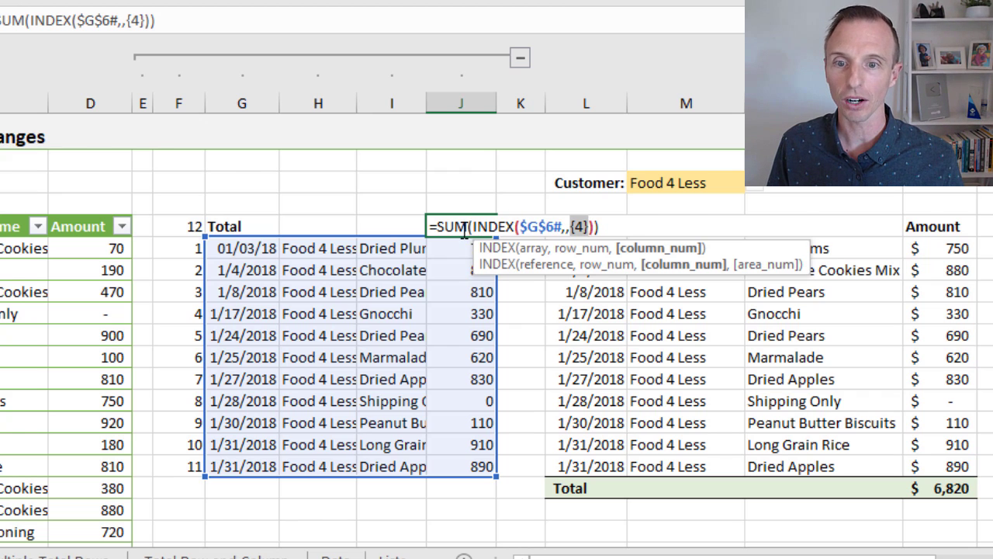
pyautogui.press('Escape')
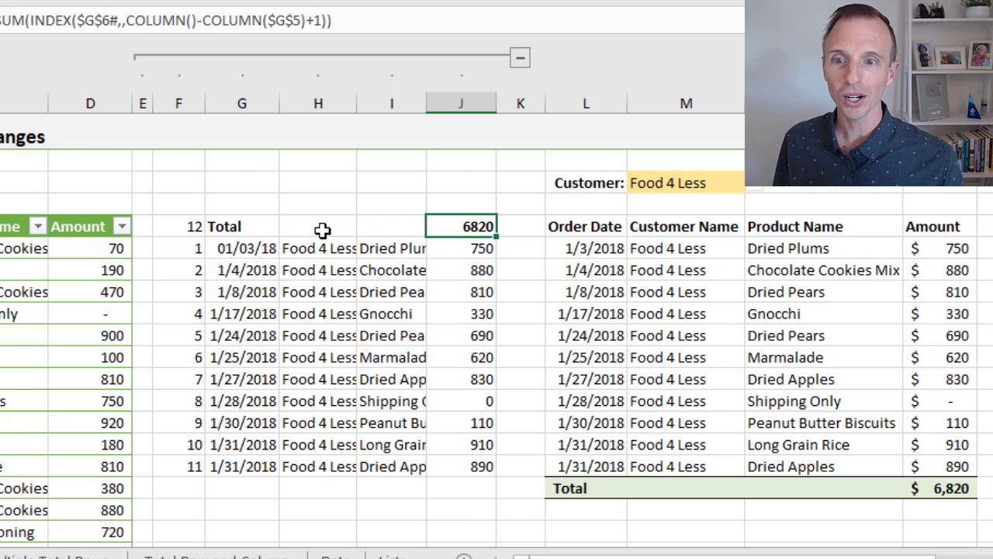
# Review the SEQUENCE formula in F6 that numbers the rows of the filtered range
pyautogui.click(184, 227)
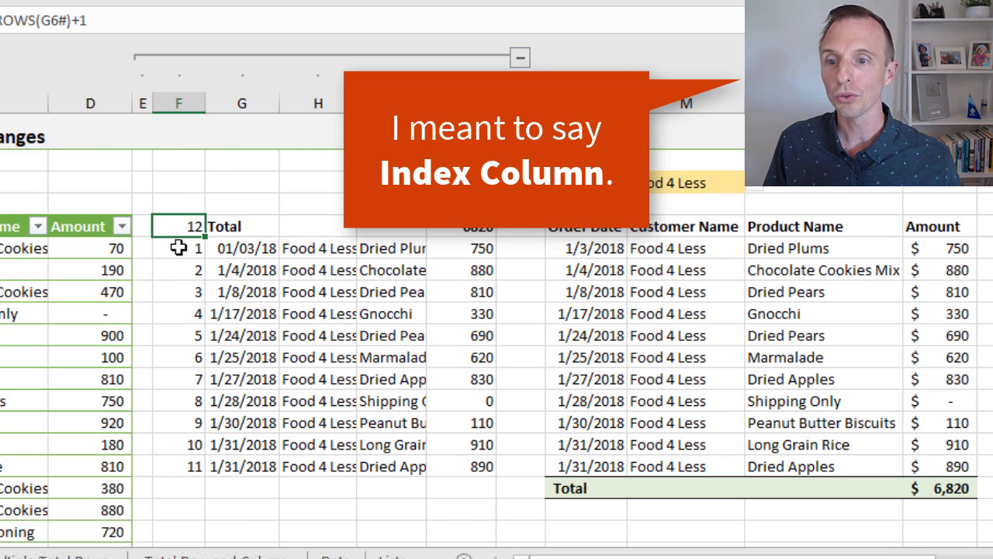
pyautogui.click(178, 247)
pyautogui.doubleClick(184, 247)
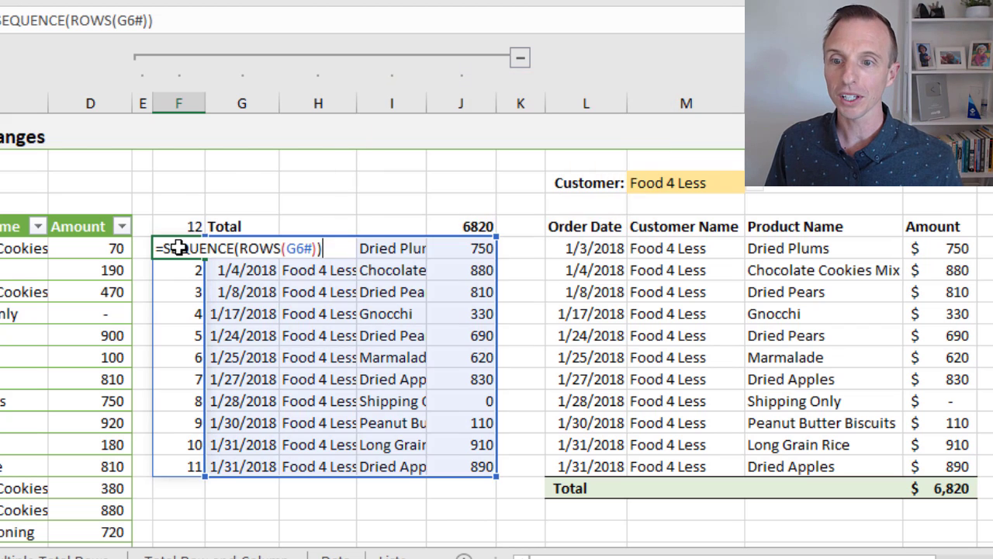
pyautogui.click(240, 248)
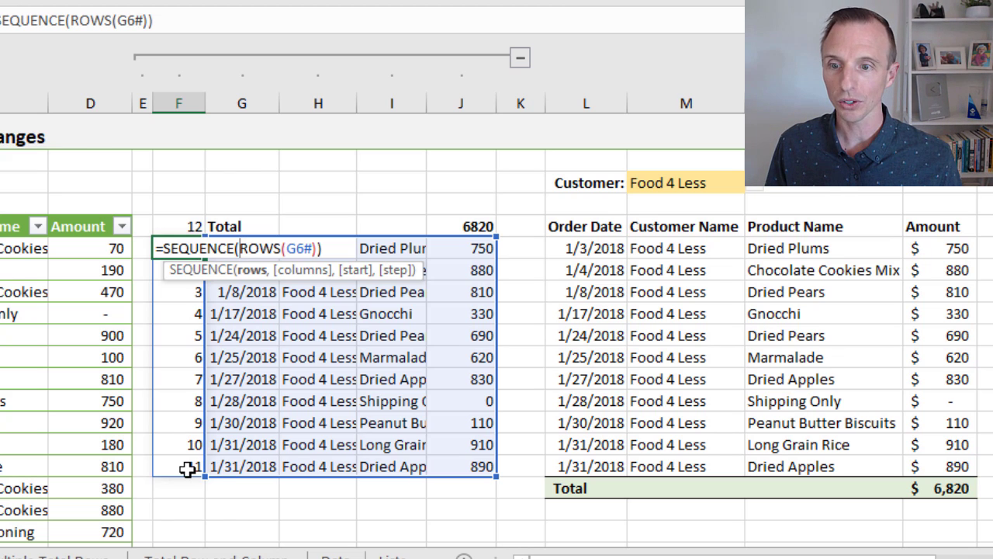
pyautogui.hotkey('ctrl', 'Return')
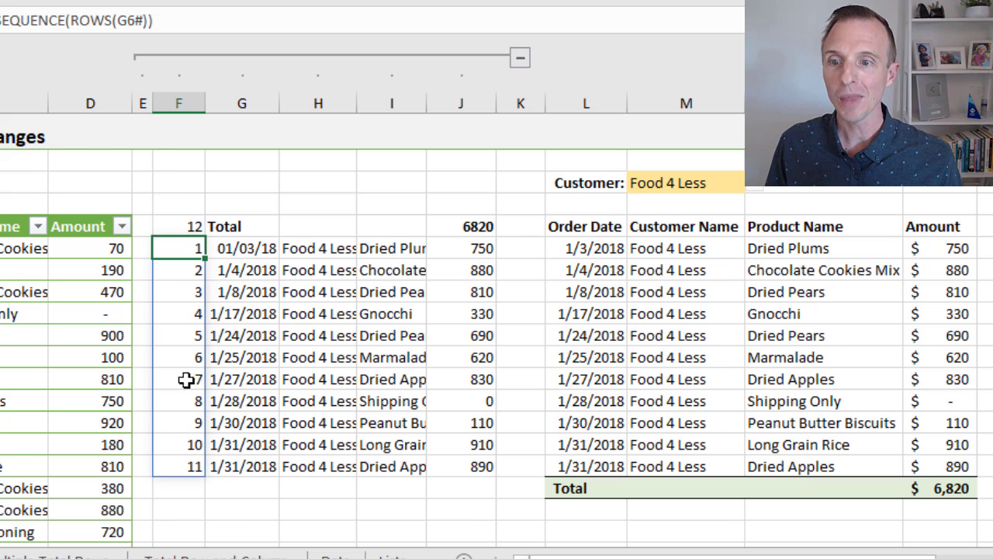
# Review the ROWS formula in F5 that gives the Total row its index number
pyautogui.click(178, 225)
pyautogui.press('F2')
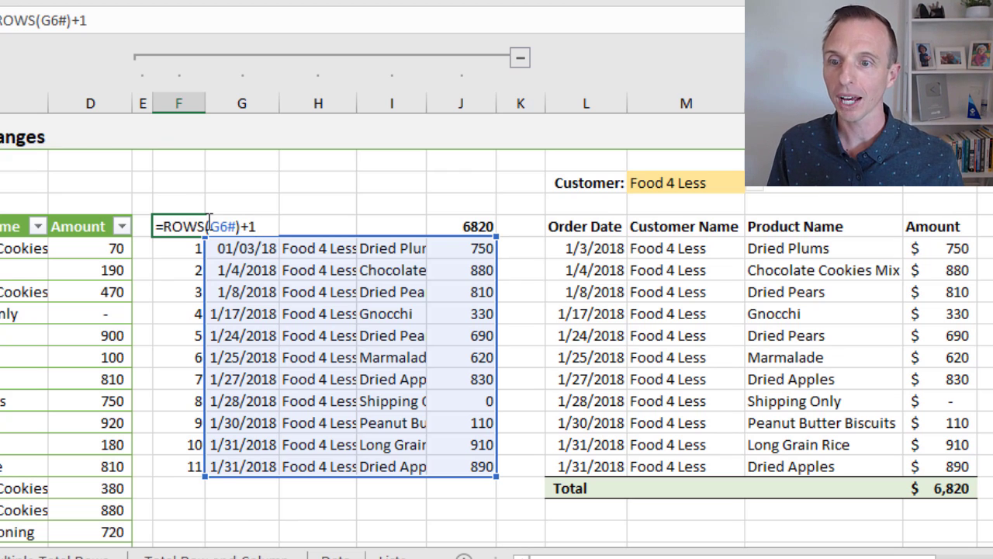
pyautogui.hotkey('ctrl', 'Return')
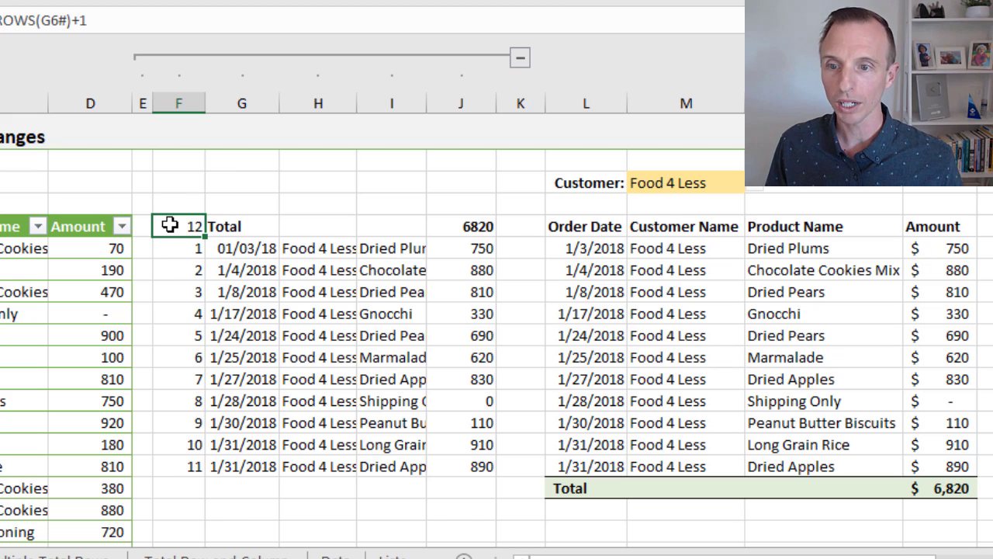
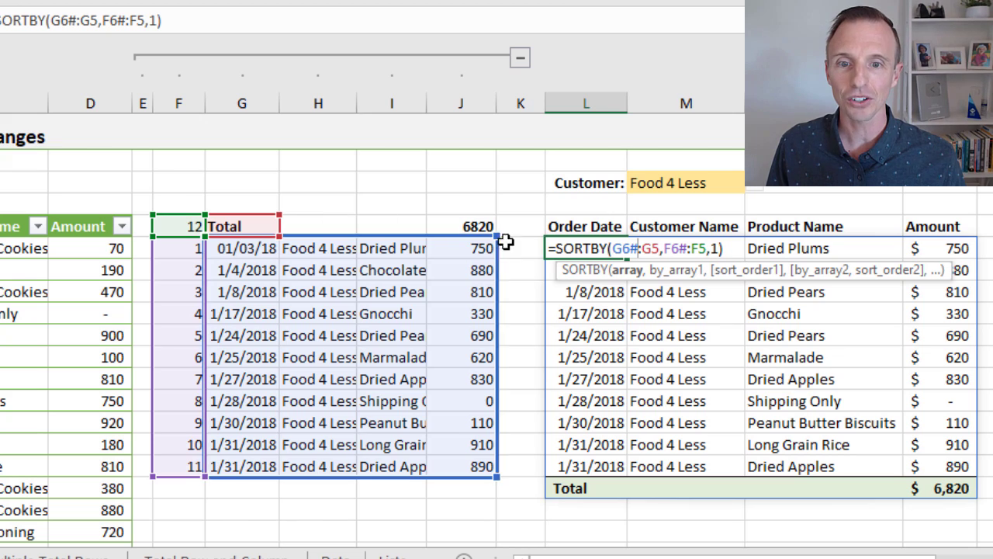
# Examine the array, by_array1 and sort_order1 arguments of the SORTBY formula in L6, keeping the sort order at 1
pyautogui.click(625, 270)
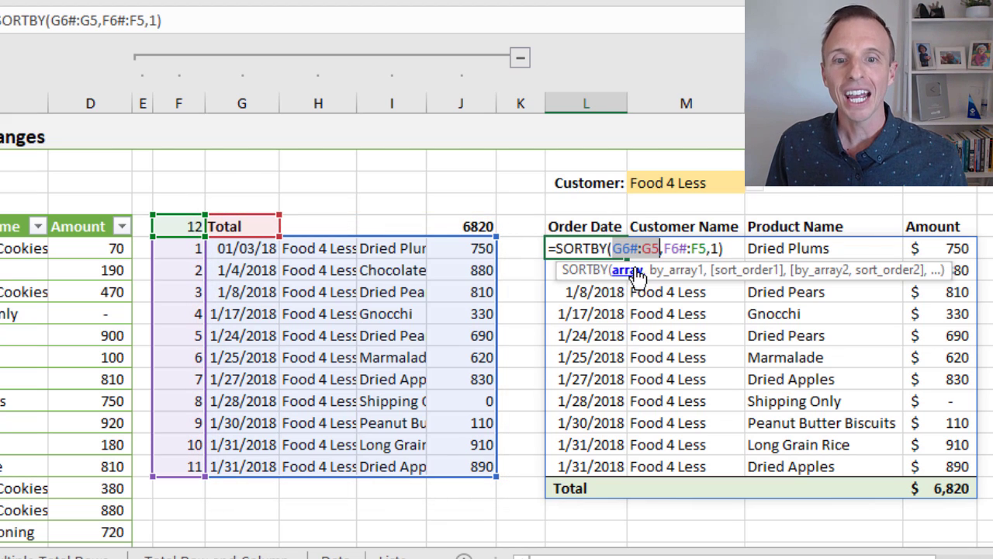
pyautogui.click(676, 272)
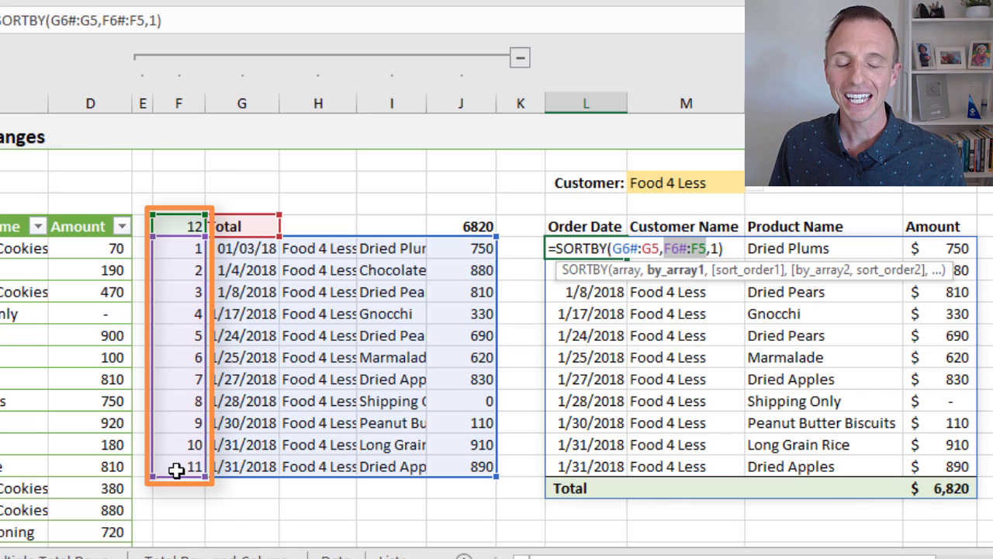
pyautogui.click(717, 247)
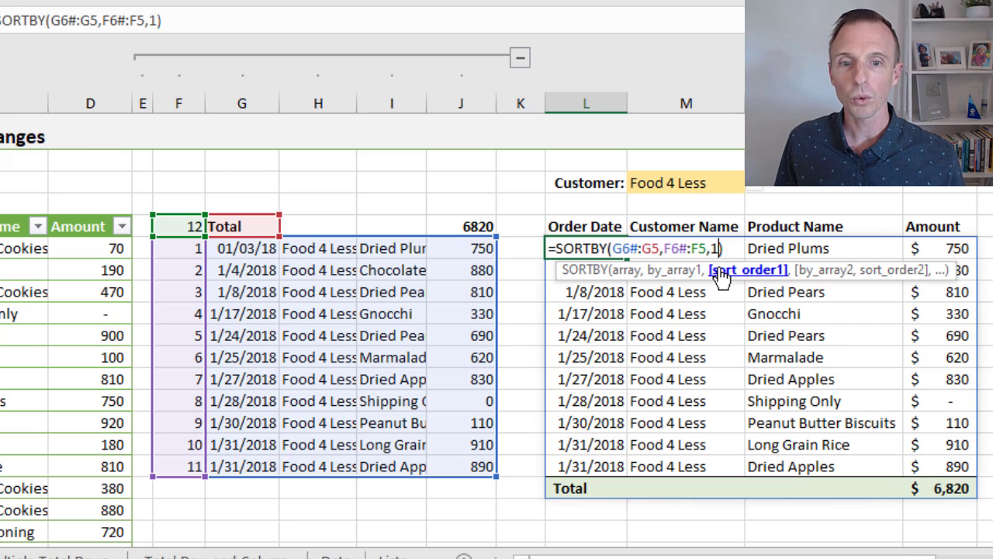
pyautogui.press('BackSpace')
pyautogui.write('1')
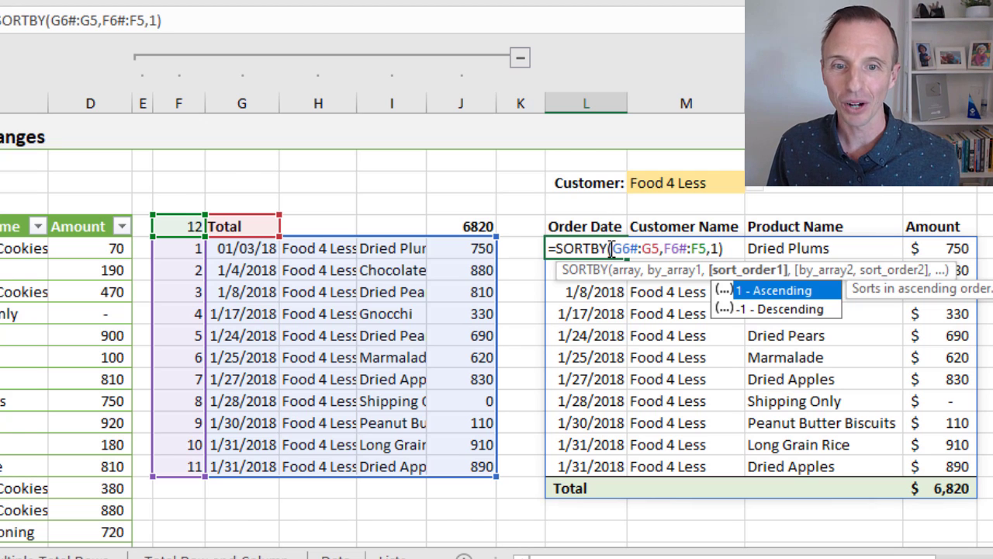
pyautogui.press('Return')
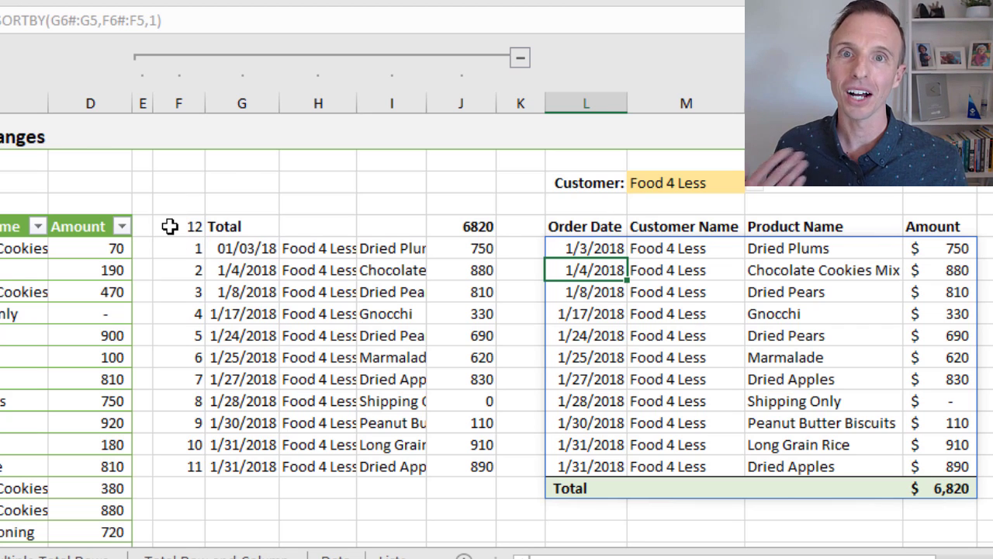
# Create a new conditional formatting rule for L6:O27 that uses a formula to determine which cells to format
pyautogui.click(558, 248)
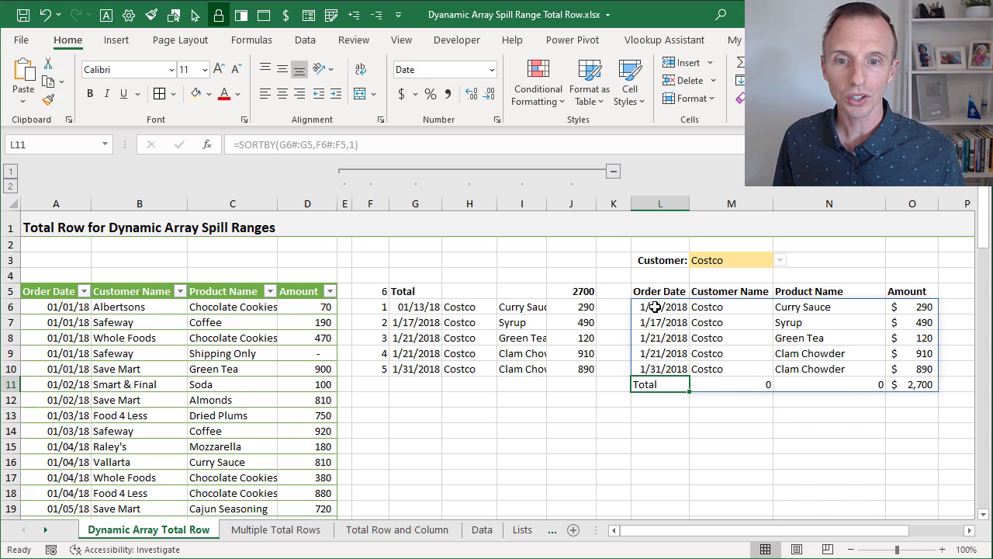
pyautogui.moveTo(651, 307); pyautogui.dragTo(926, 493)
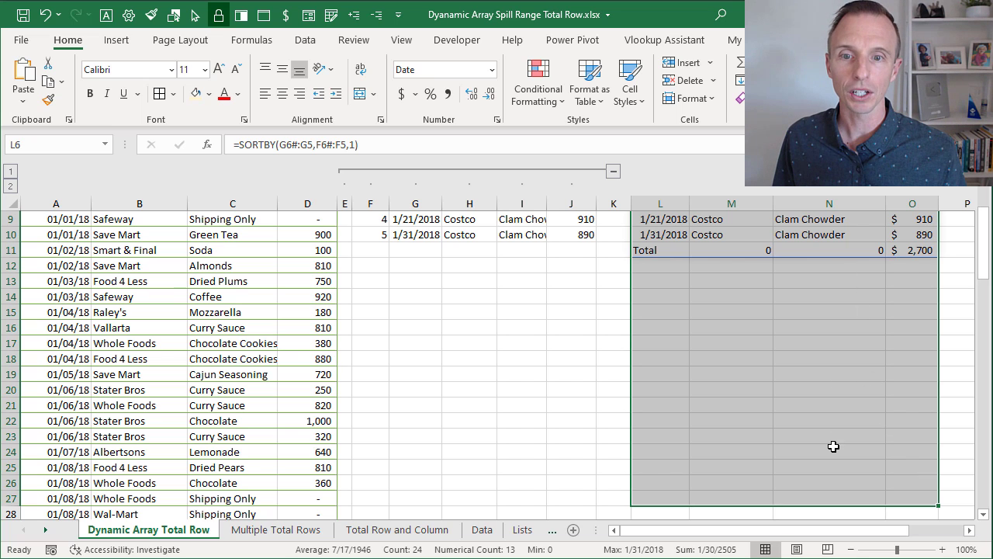
pyautogui.scroll(2, 738, 426)
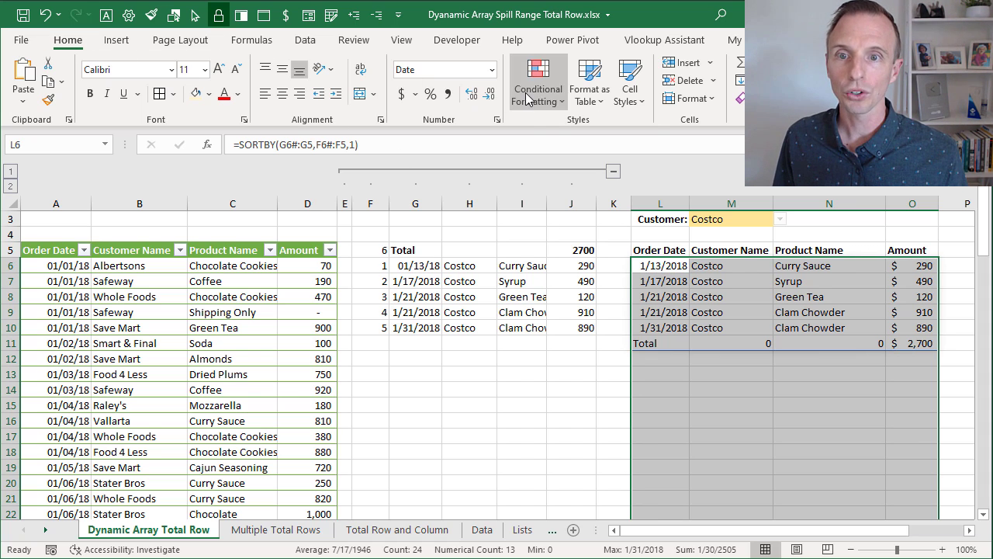
pyautogui.click(527, 99)
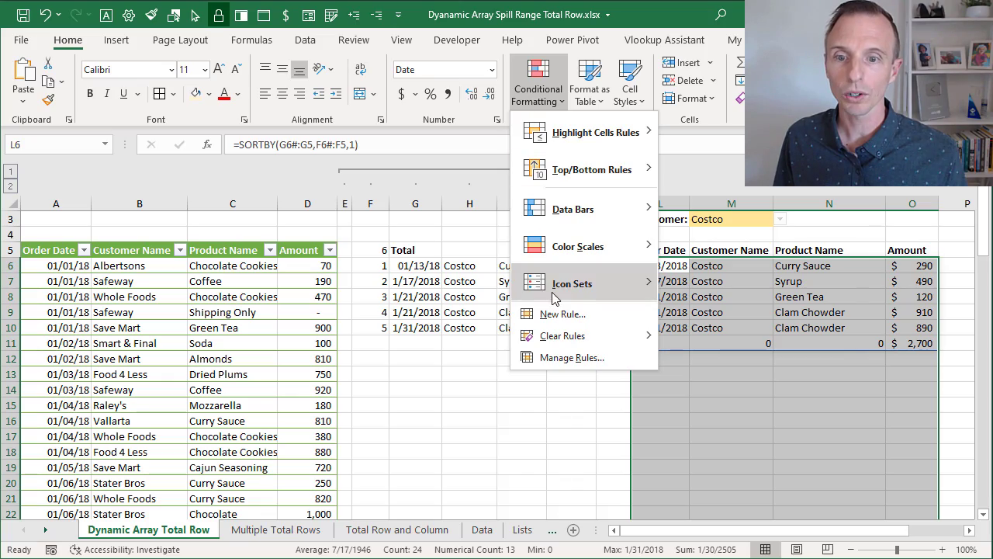
pyautogui.click(558, 315)
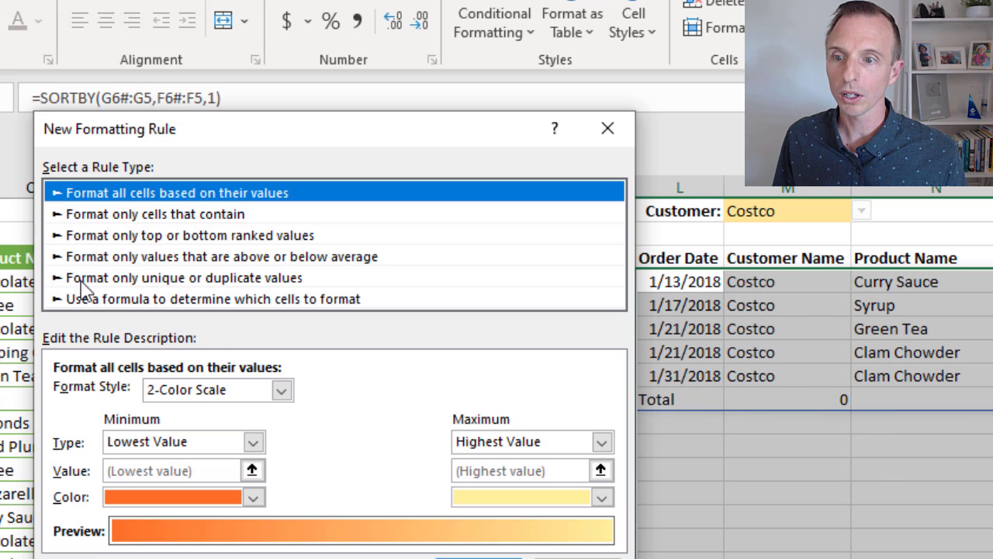
pyautogui.click(90, 302)
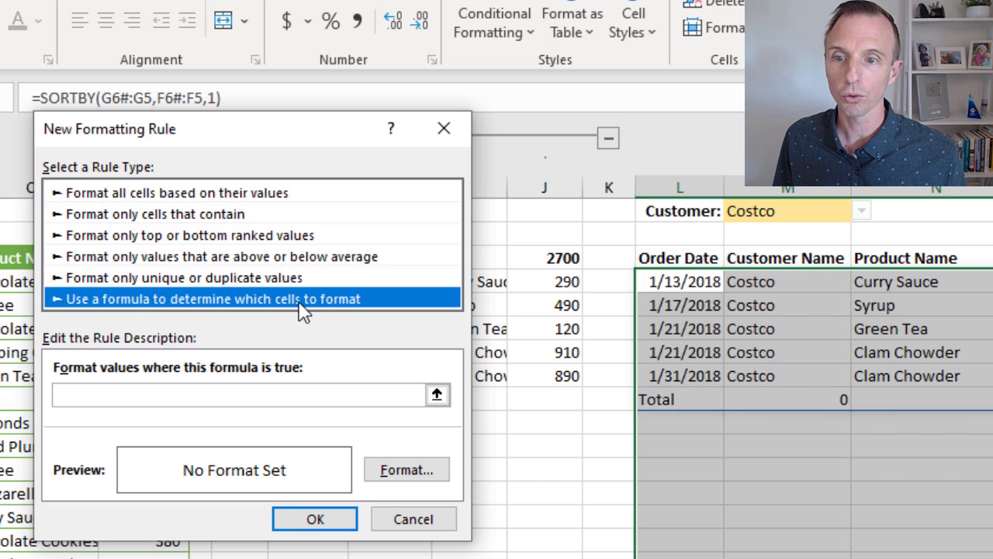
# Set the rule's condition to the formula =$L6="Total", with only the column reference locked
pyautogui.click(70, 396)
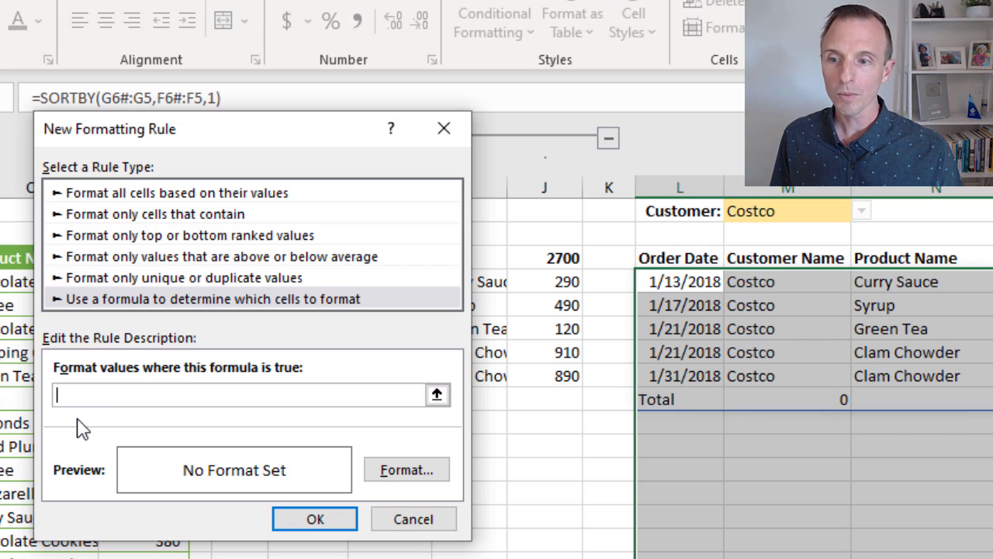
pyautogui.write('=')
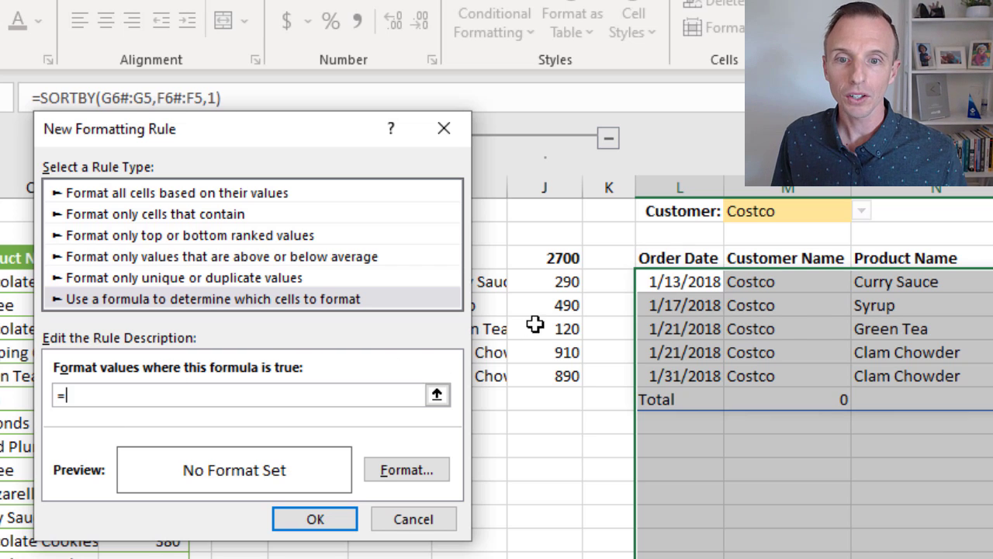
pyautogui.click(678, 281)
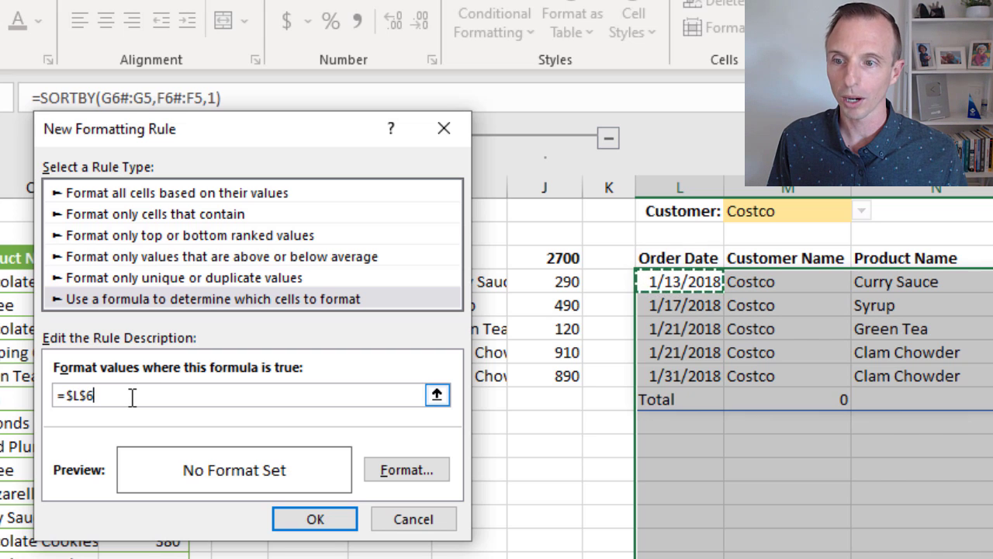
pyautogui.press('F4')
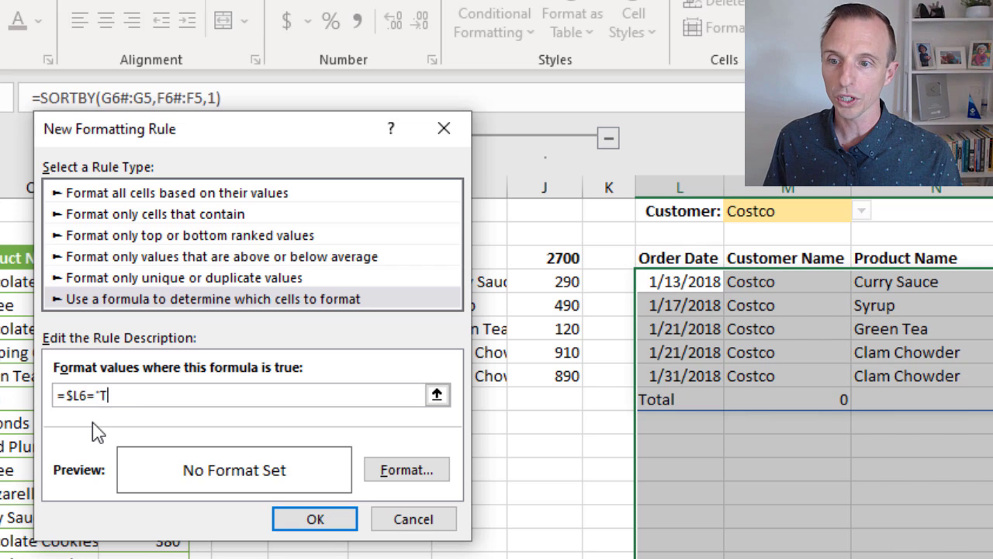
pyautogui.write('otal')
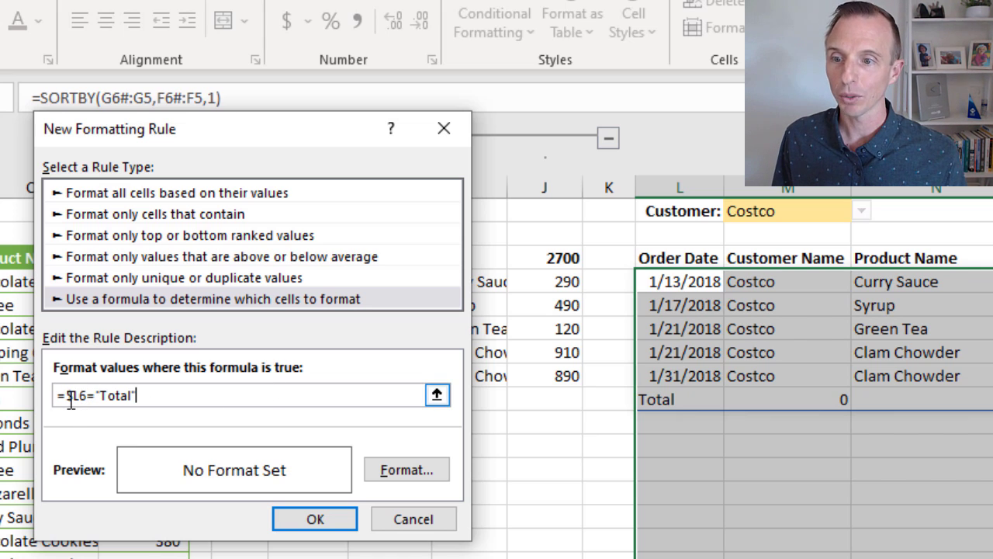
# Set the rule's number format to Accounting with 0 decimal places
pyautogui.click(410, 471)
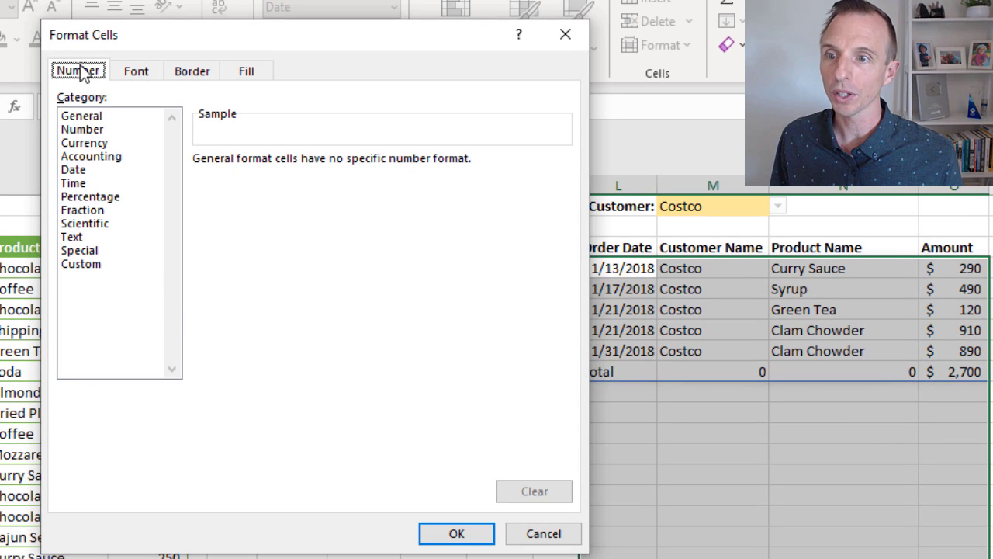
pyautogui.click(111, 157)
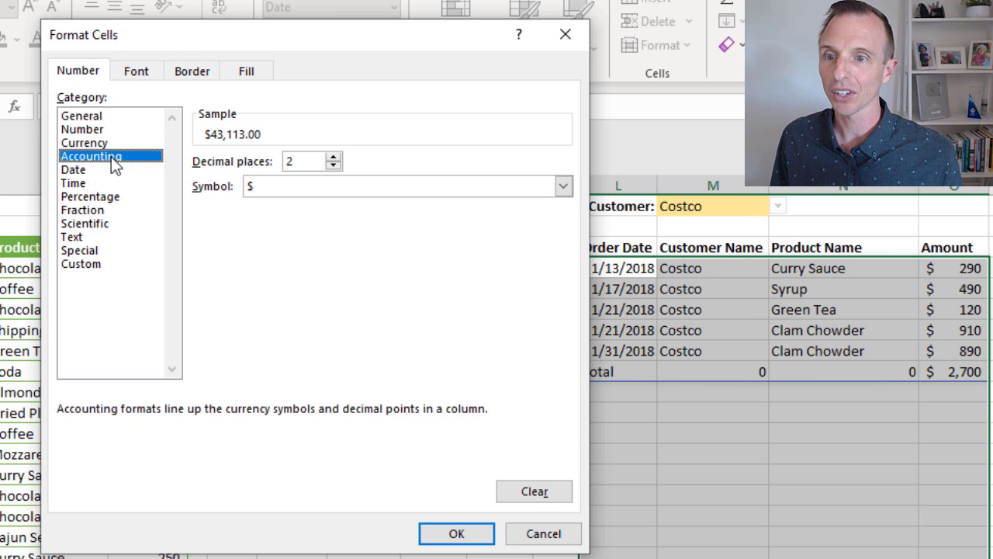
pyautogui.click(333, 165)
pyautogui.click(333, 165)
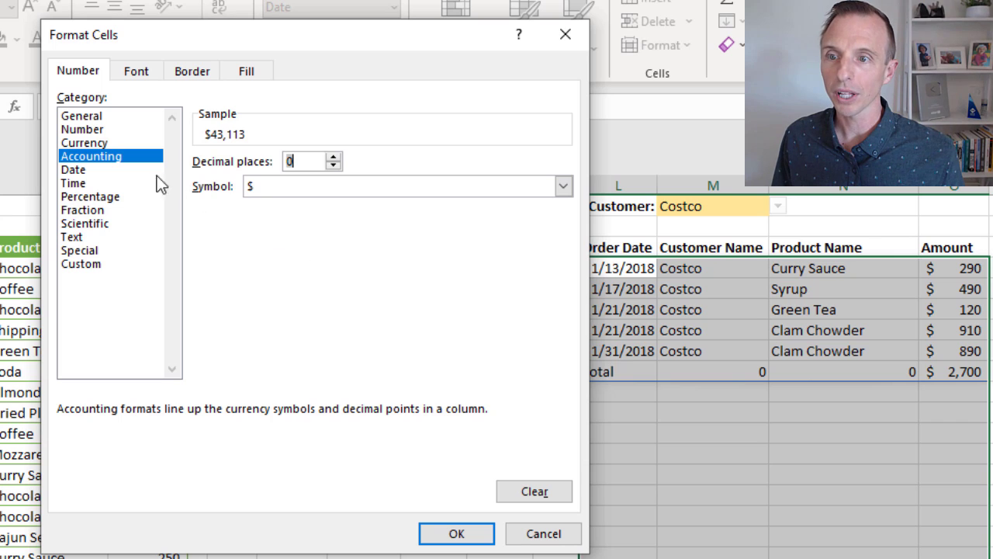
# Convert the number format to a custom code and replace its zero-value section with empty quotes ("")
pyautogui.click(93, 265)
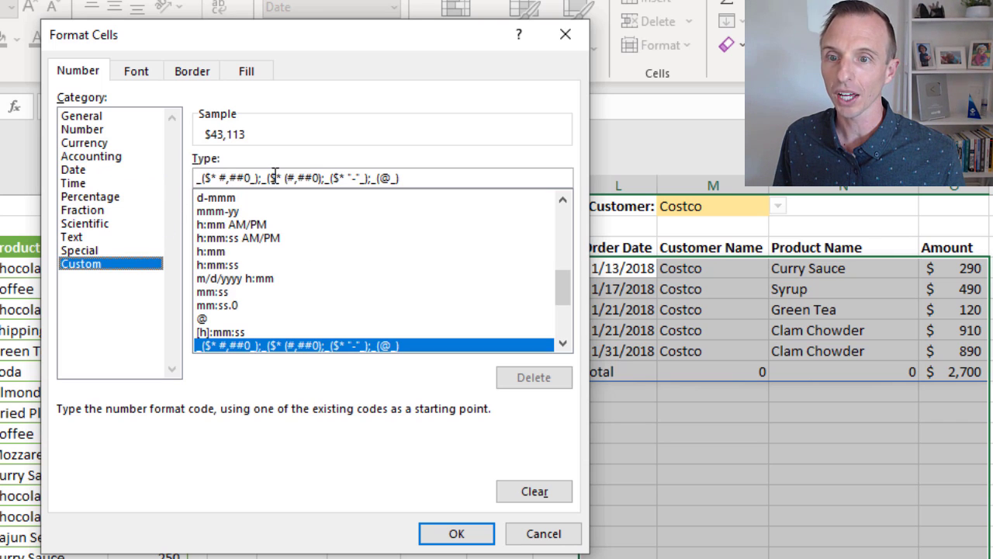
pyautogui.click(326, 179)
pyautogui.moveTo(326, 178); pyautogui.dragTo(370, 178)
pyautogui.press('Delete')
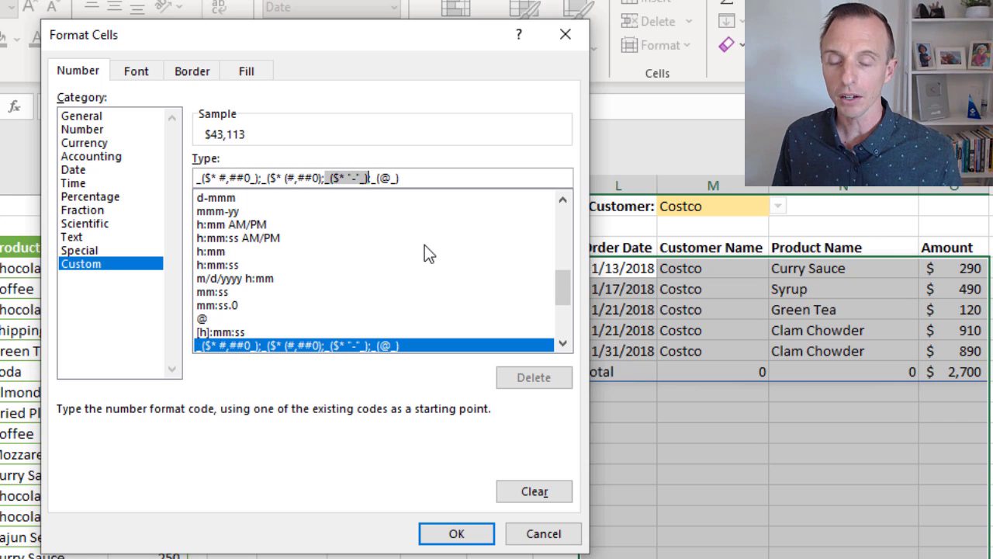
pyautogui.press('Delete')
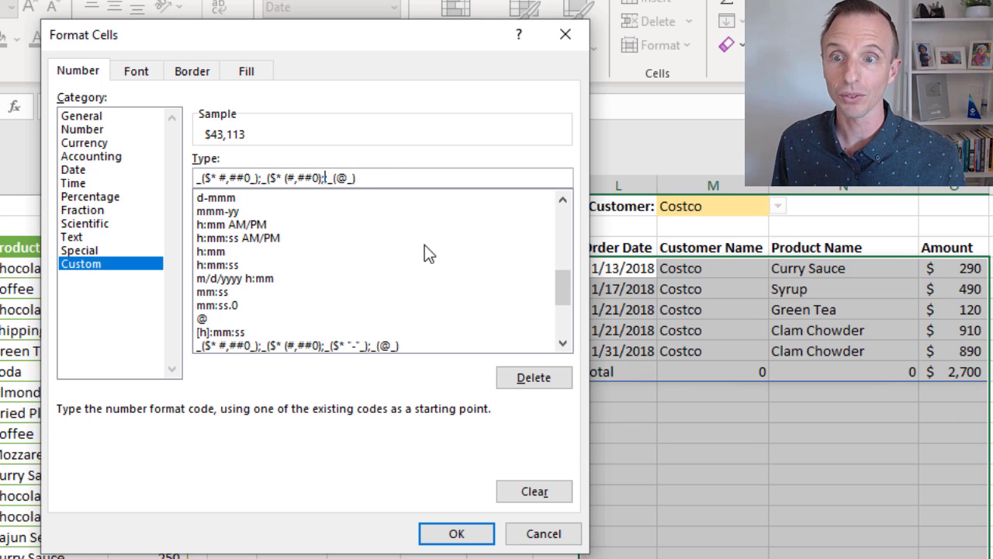
pyautogui.write('""')
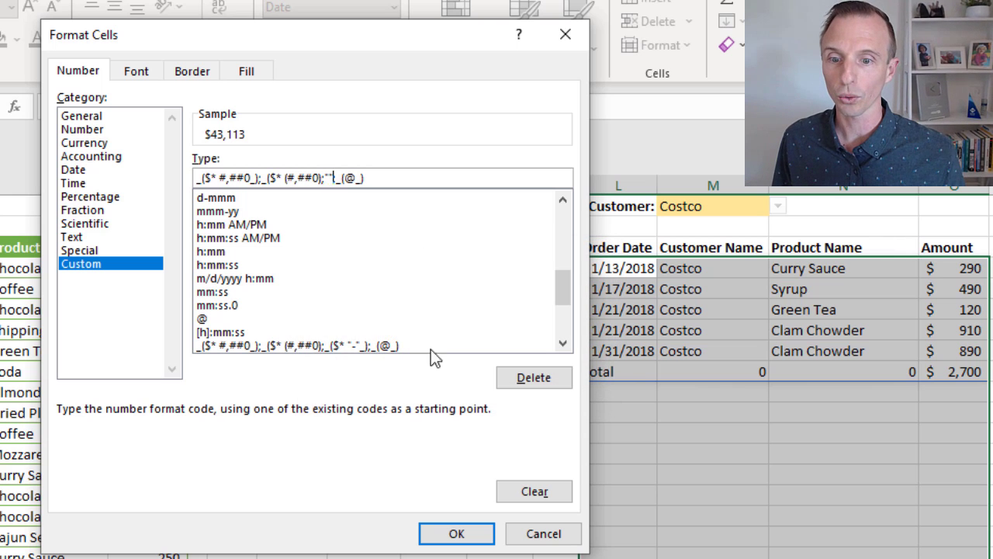
# Set the rule's font style to Bold and add top and bottom borders in the Automatic color
pyautogui.click(136, 71)
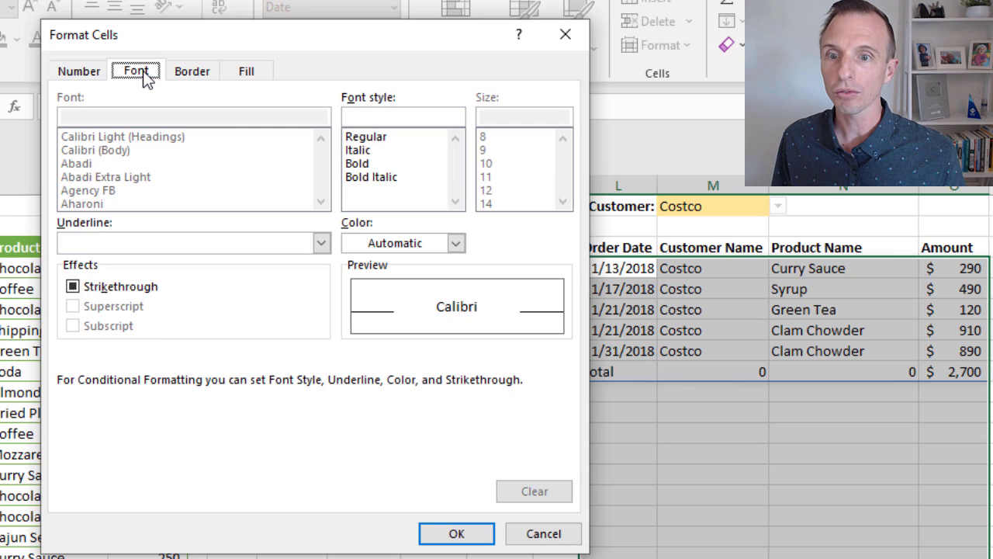
pyautogui.click(359, 164)
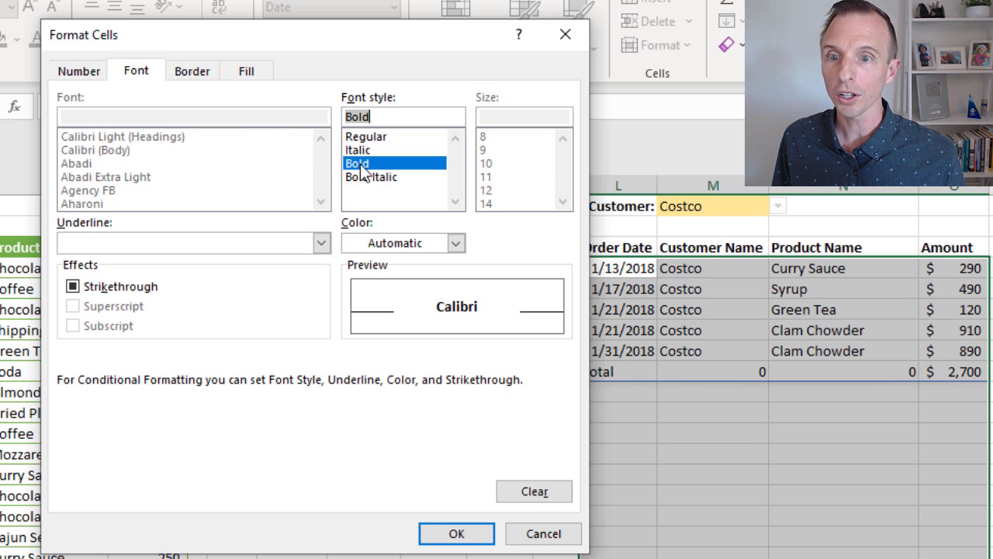
pyautogui.click(196, 73)
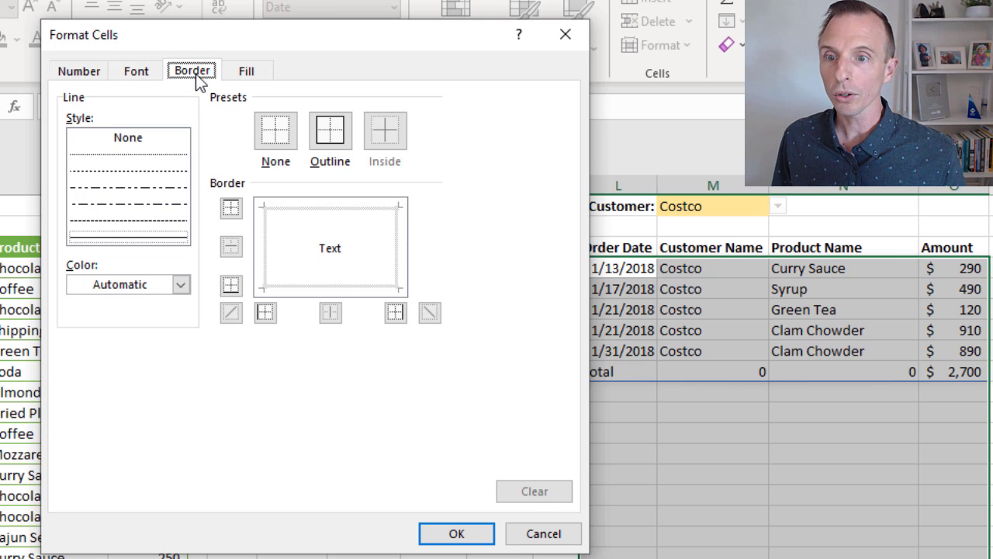
pyautogui.click(284, 214)
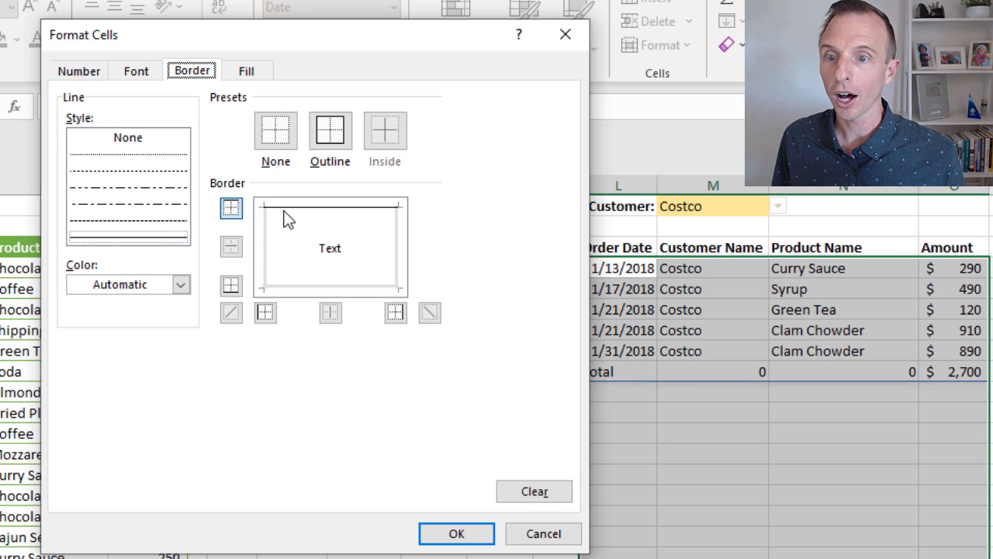
pyautogui.click(302, 289)
pyautogui.click(181, 285)
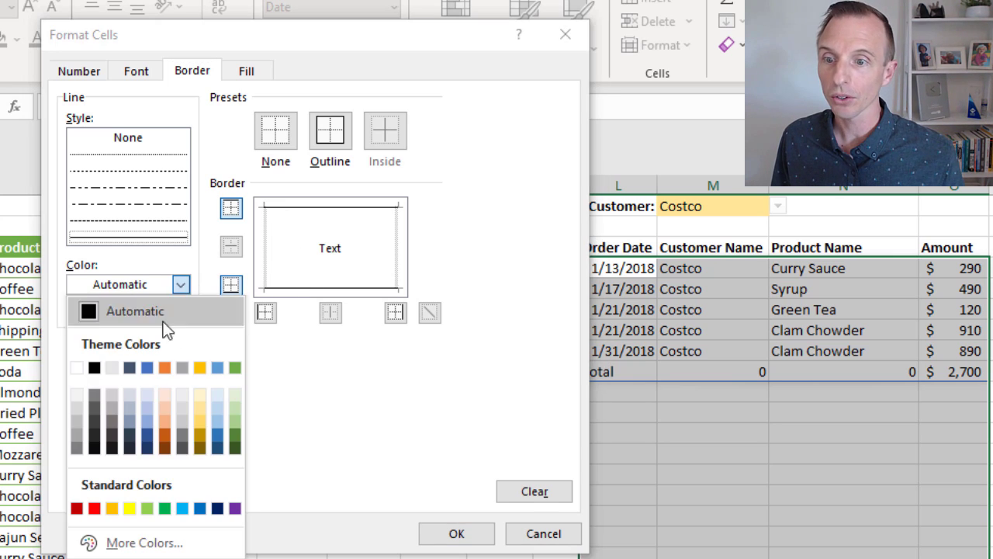
pyautogui.click(185, 282)
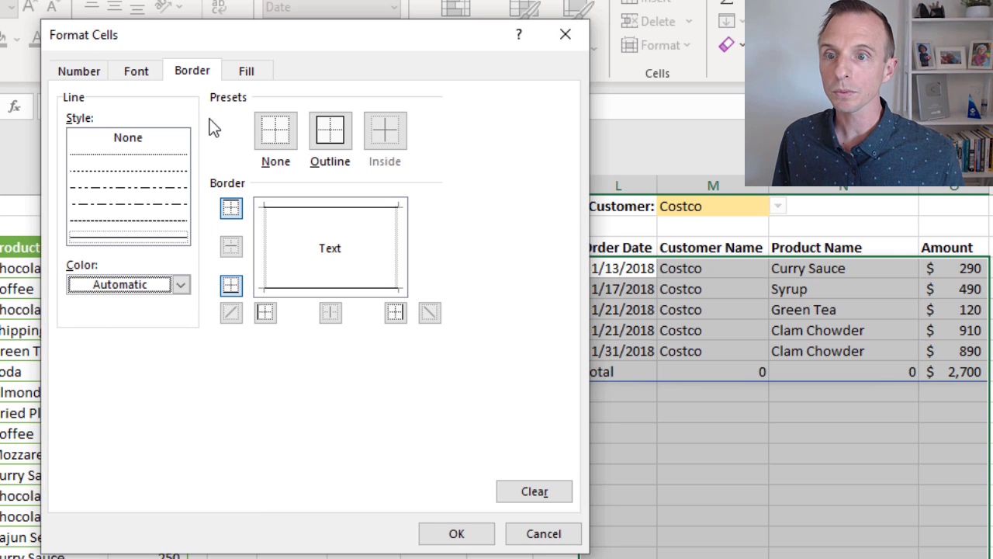
# Give the rule the lightest green background fill and apply the finished rule to the selected range
pyautogui.click(240, 72)
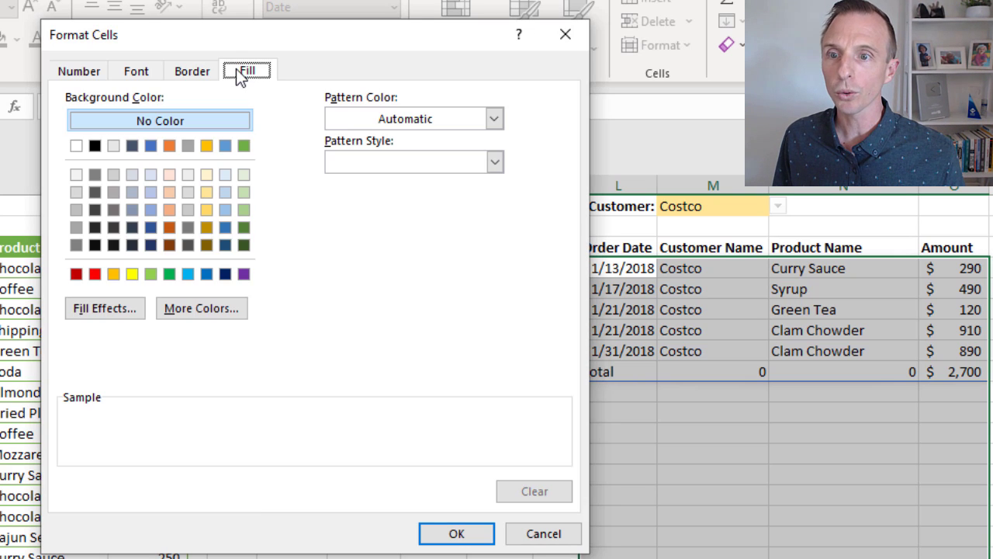
pyautogui.click(244, 175)
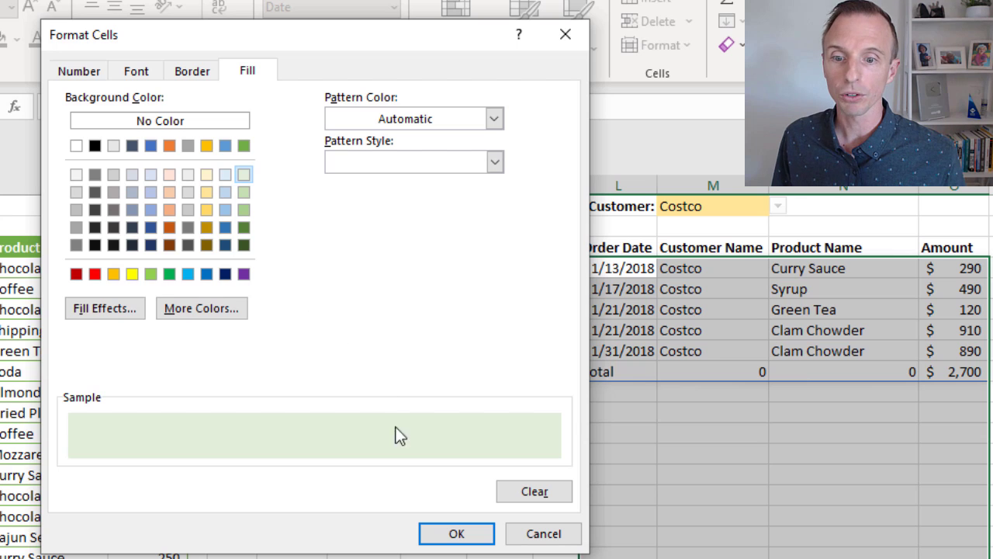
pyautogui.click(455, 534)
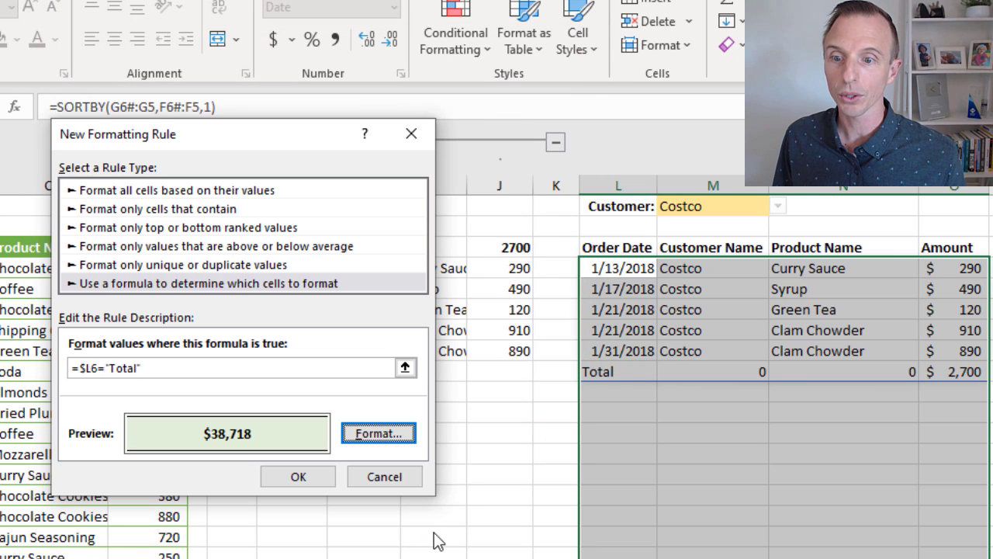
pyautogui.click(298, 476)
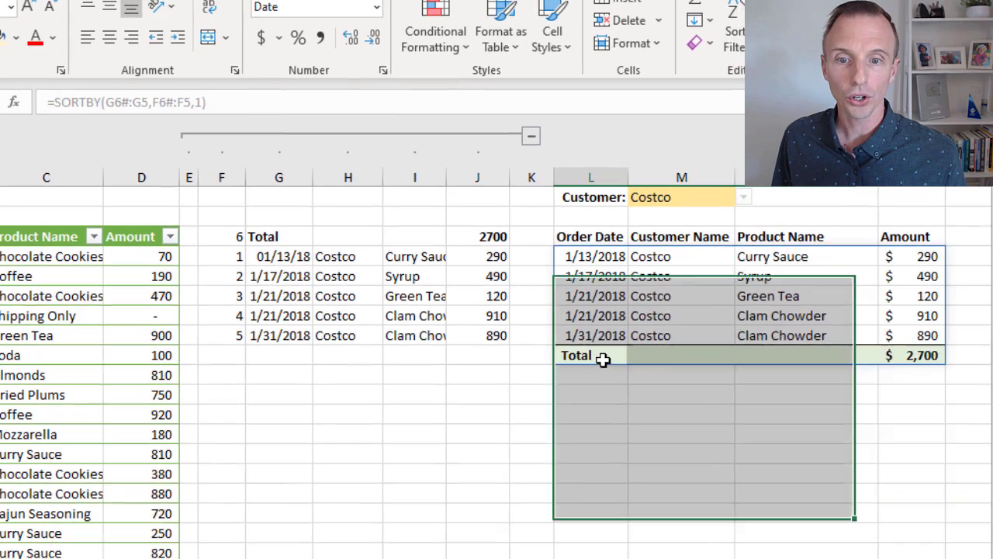
pyautogui.click(603, 357)
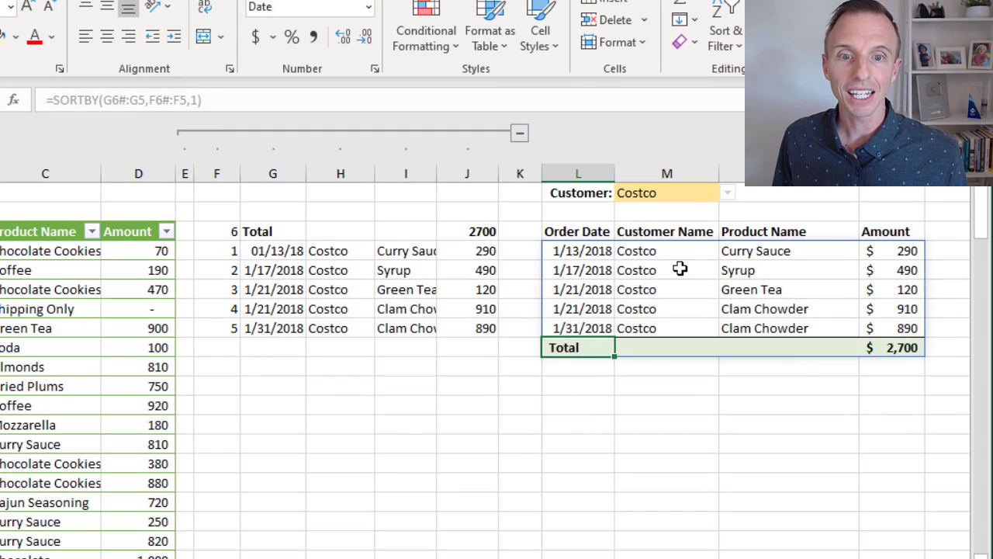
# Change the Customer selection in M3 to Food 4 Less to test the Total row formatting
pyautogui.click(730, 195)
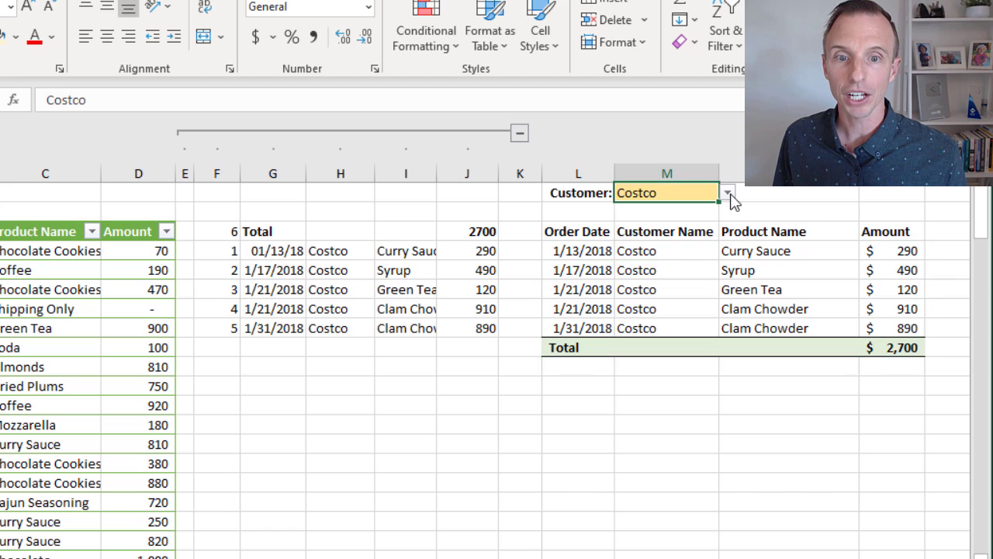
pyautogui.click(729, 194)
pyautogui.click(649, 222)
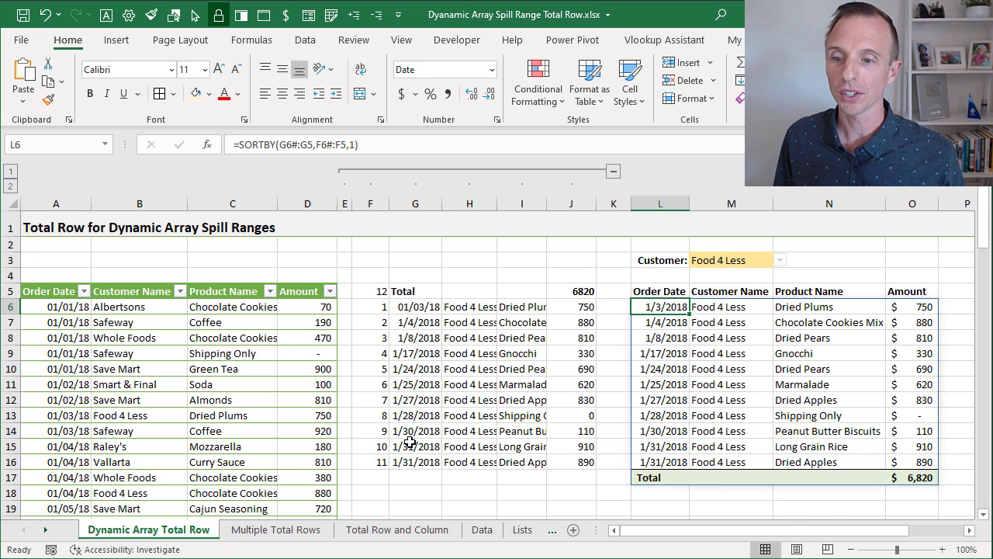
# Expand the grouped columns on the Multiple Total Rows sheet and examine the AVERAGE and INDEX formula in D6
pyautogui.click(275, 531)
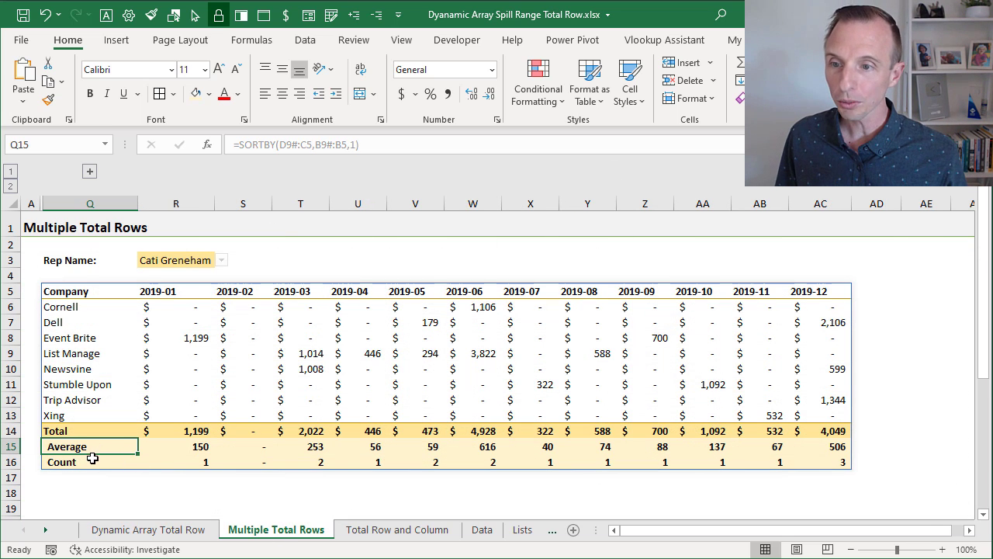
pyautogui.click(89, 171)
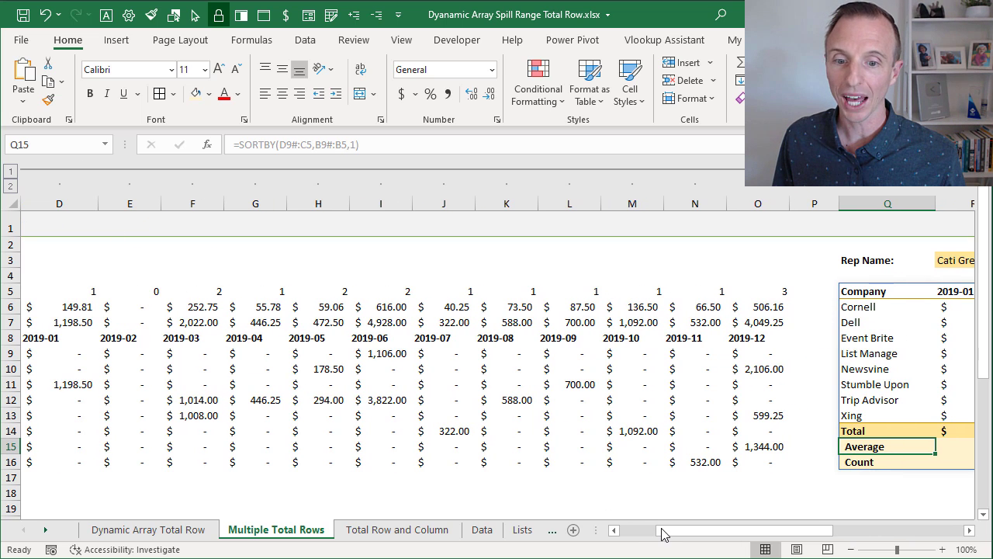
pyautogui.moveTo(663, 534); pyautogui.dragTo(631, 532)
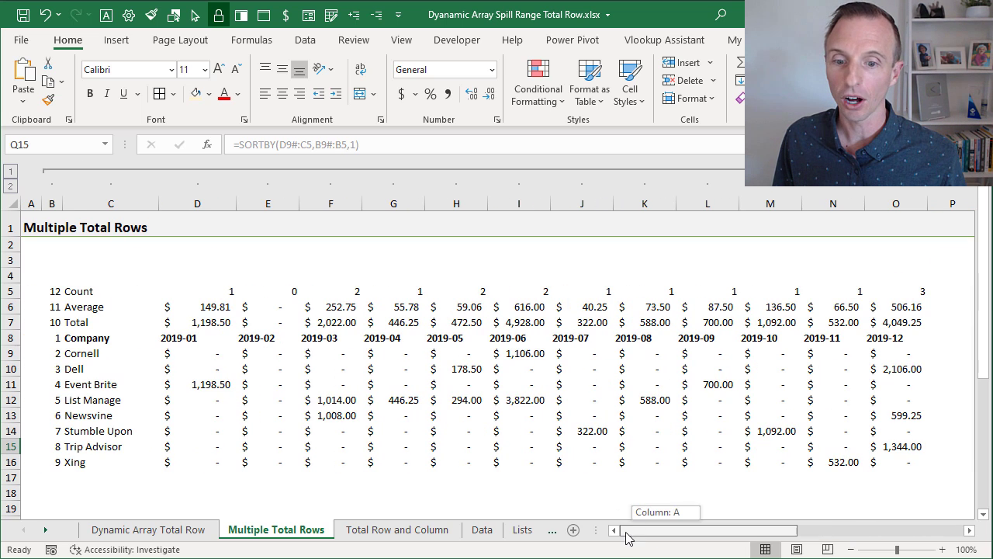
pyautogui.click(198, 306)
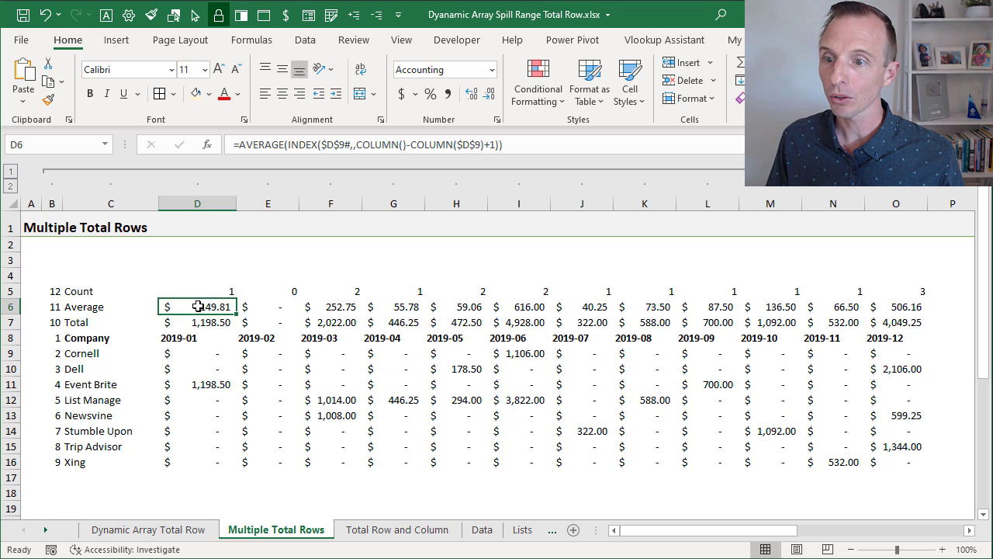
# Inspect the average formula in D6 and the Count row's sort-number formula in B5, then view the formatted report with its three total rows
pyautogui.press('F2')
pyautogui.press('Escape')
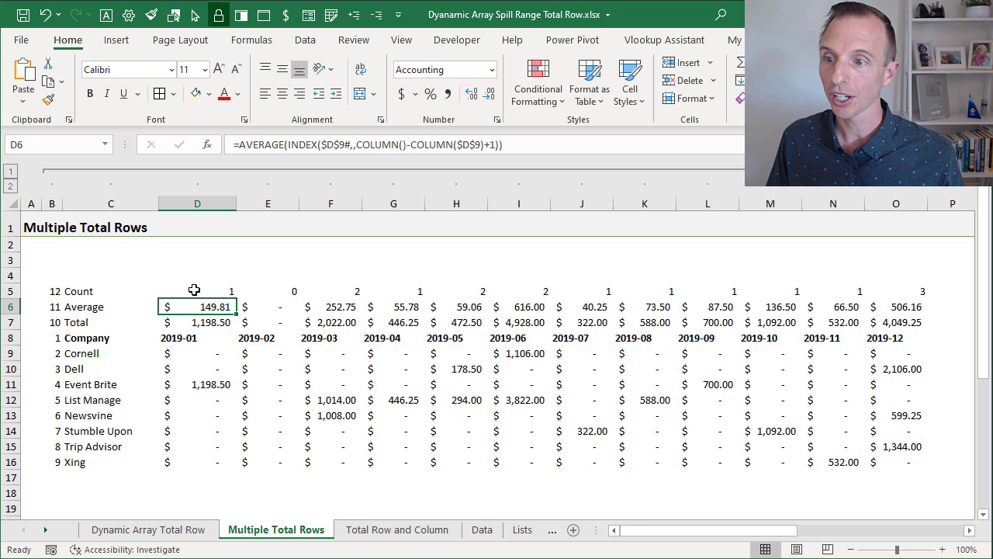
pyautogui.click(42, 290)
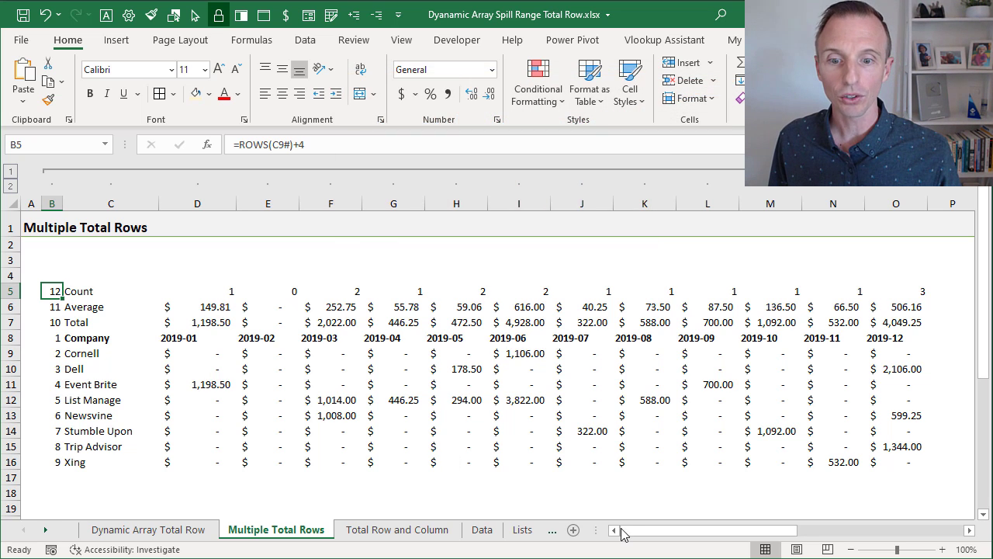
pyautogui.moveTo(641, 532); pyautogui.dragTo(807, 528)
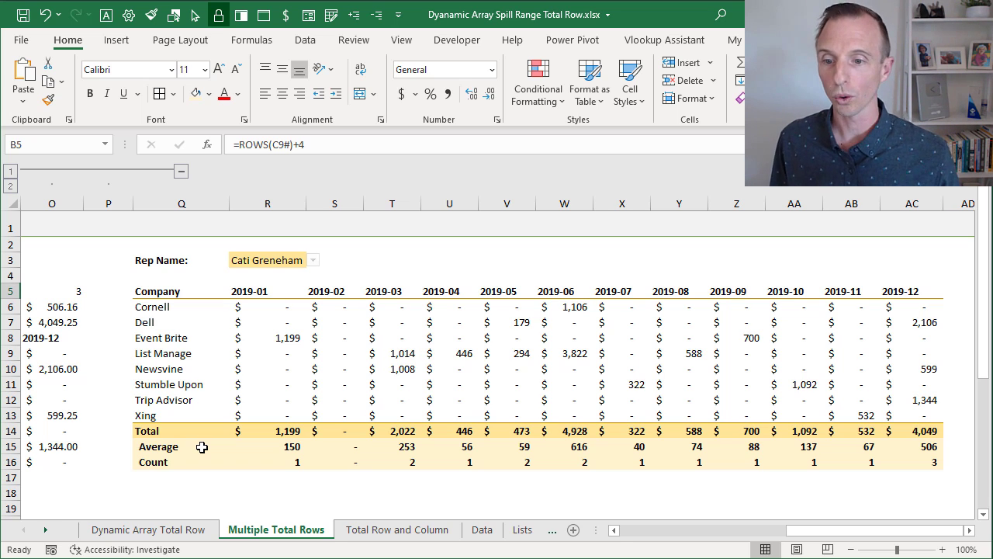
# Switch to the Total Row and Column sheet and inspect the helper calculations around the Total label in D5
pyautogui.click(387, 530)
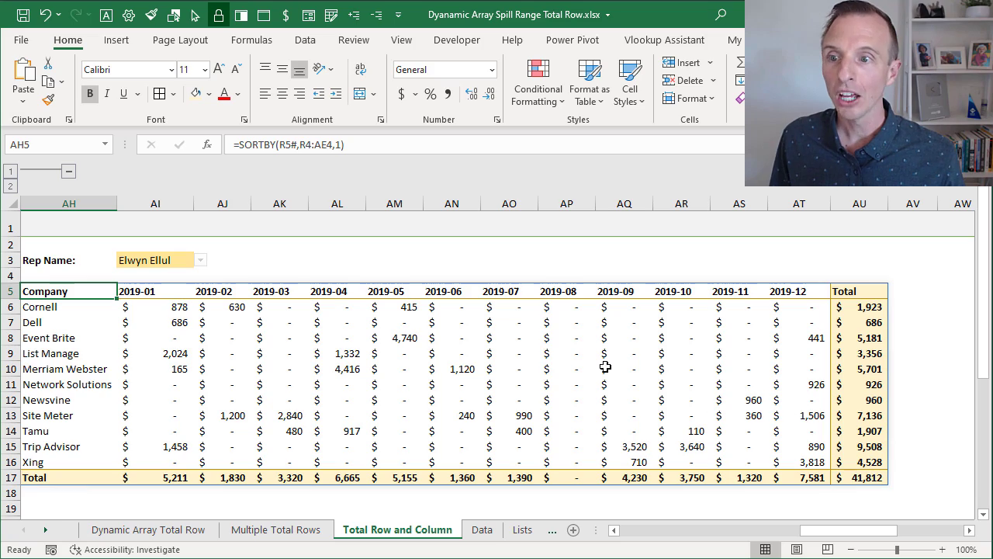
pyautogui.moveTo(830, 530); pyautogui.dragTo(638, 536)
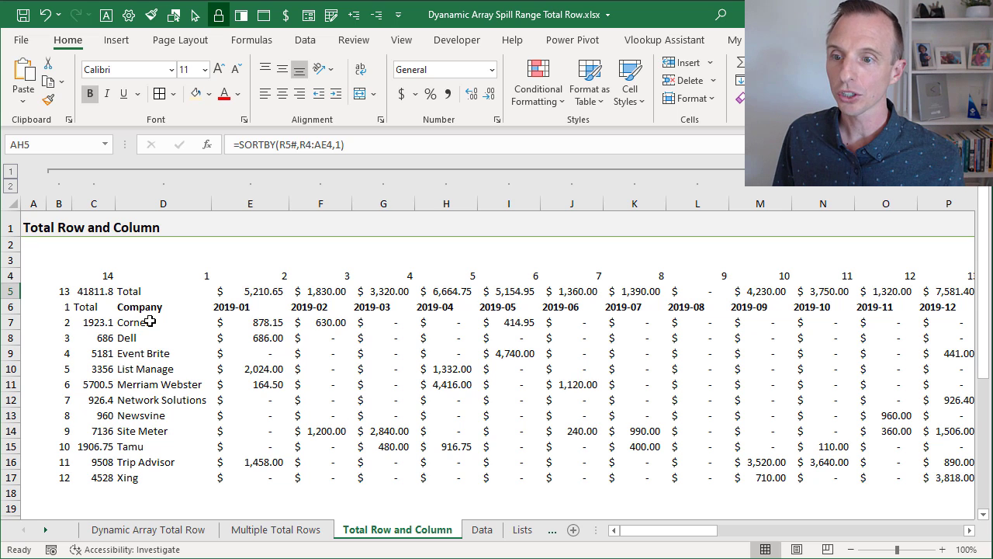
pyautogui.click(138, 291)
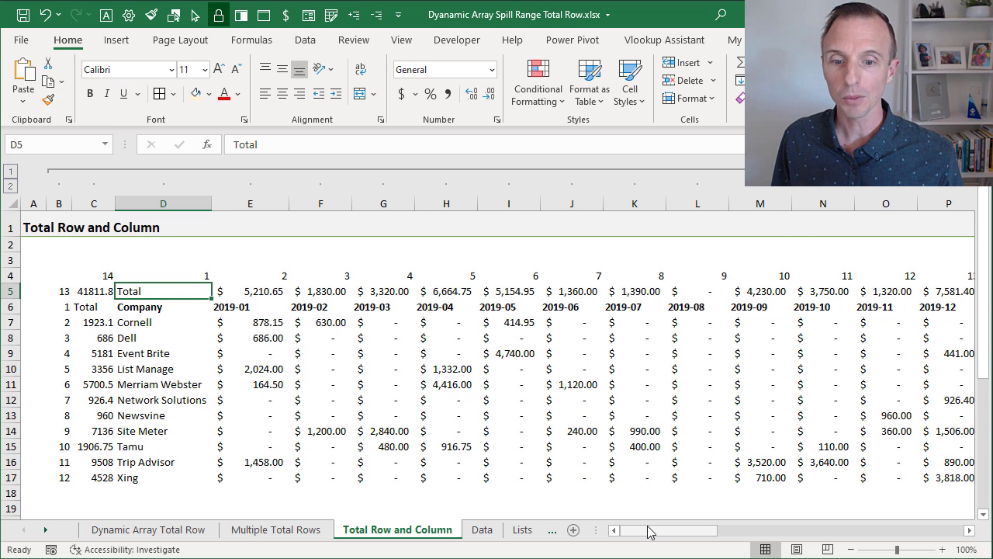
# Inspect the intermediate spill range starting in R5 and the SORTBY formula in AH5 that re-sorts its columns for the final report
pyautogui.moveTo(650, 536); pyautogui.dragTo(737, 535)
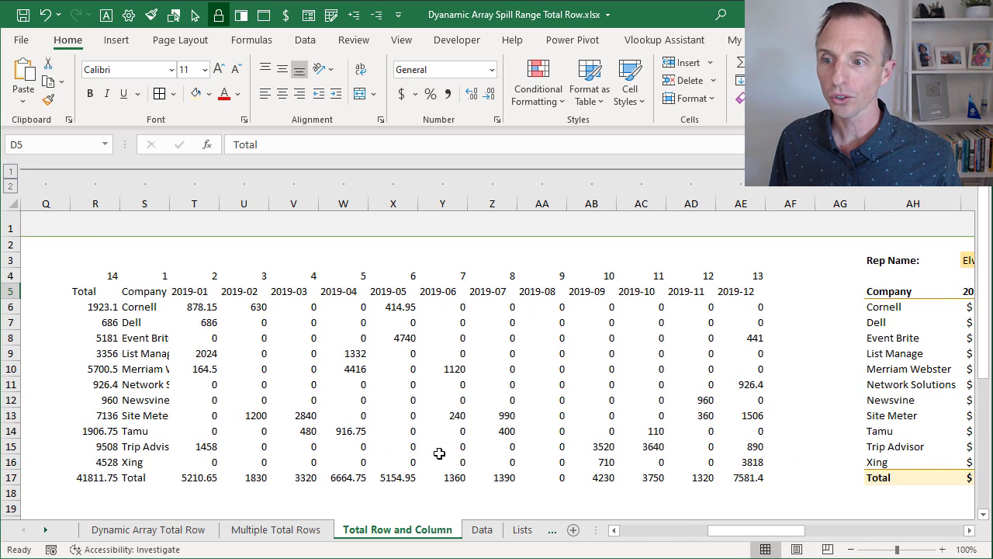
pyautogui.click(115, 291)
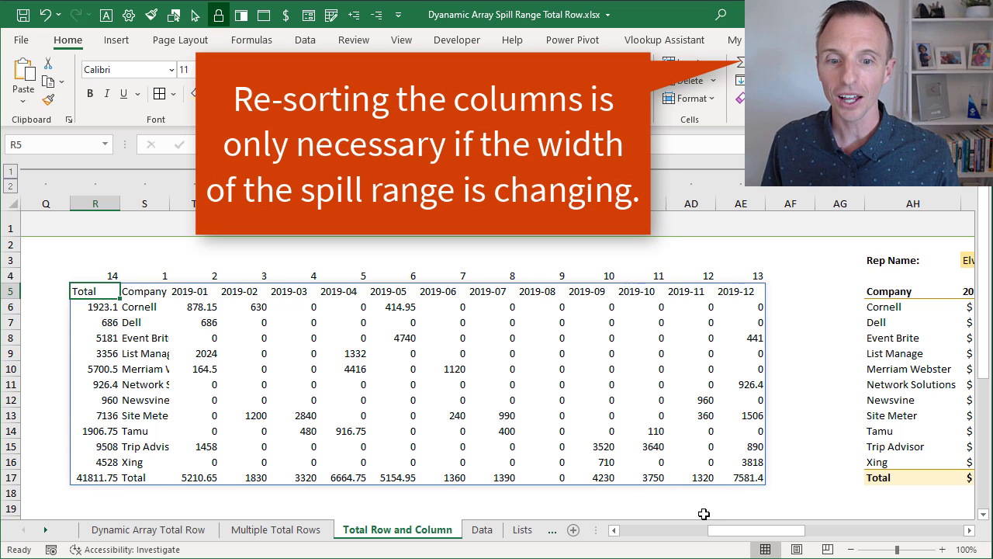
pyautogui.moveTo(733, 530); pyautogui.dragTo(757, 530)
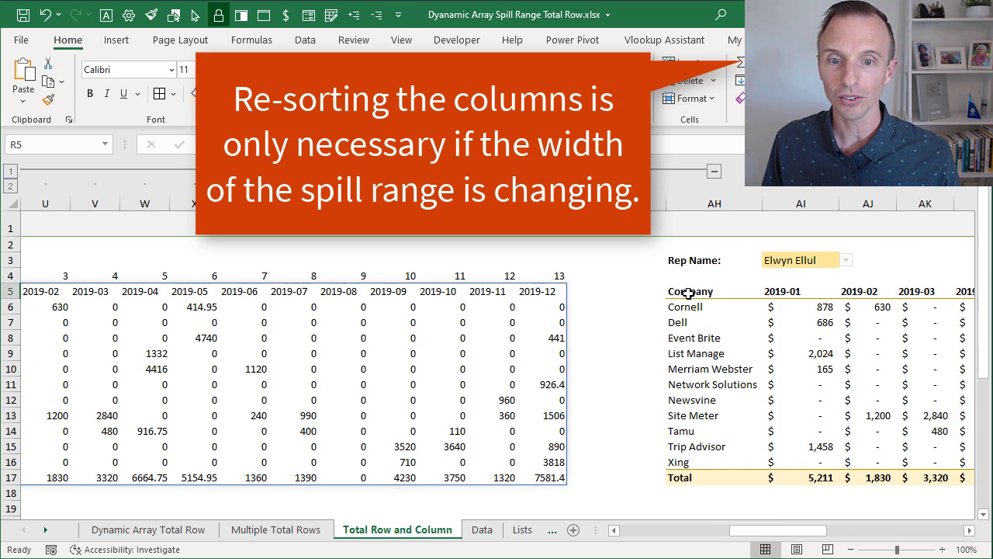
pyautogui.doubleClick(691, 293)
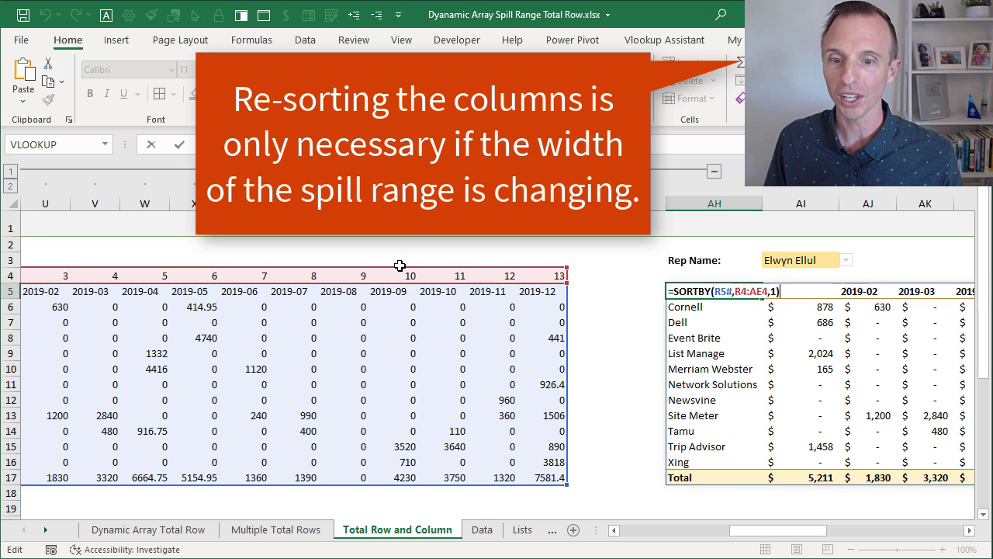
pyautogui.moveTo(750, 532); pyautogui.dragTo(820, 509)
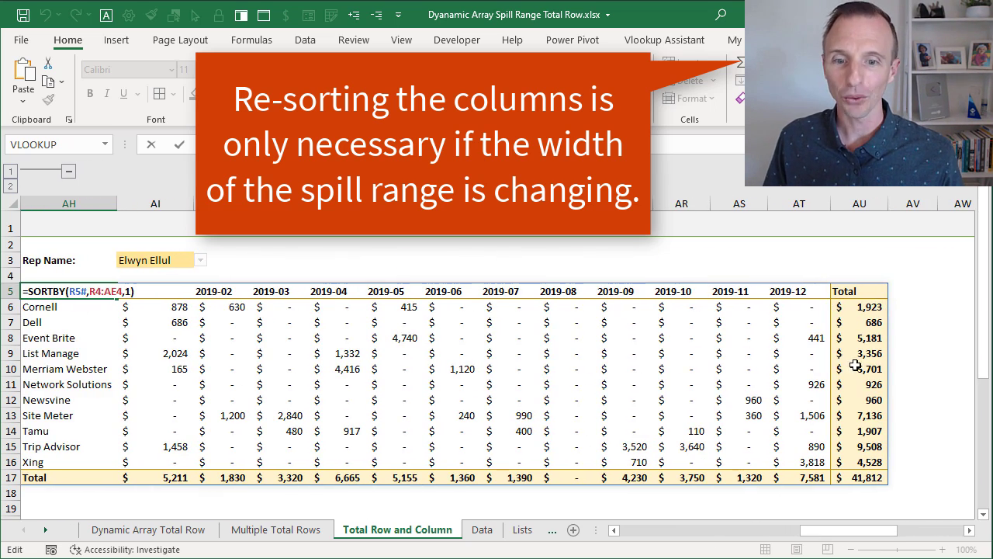